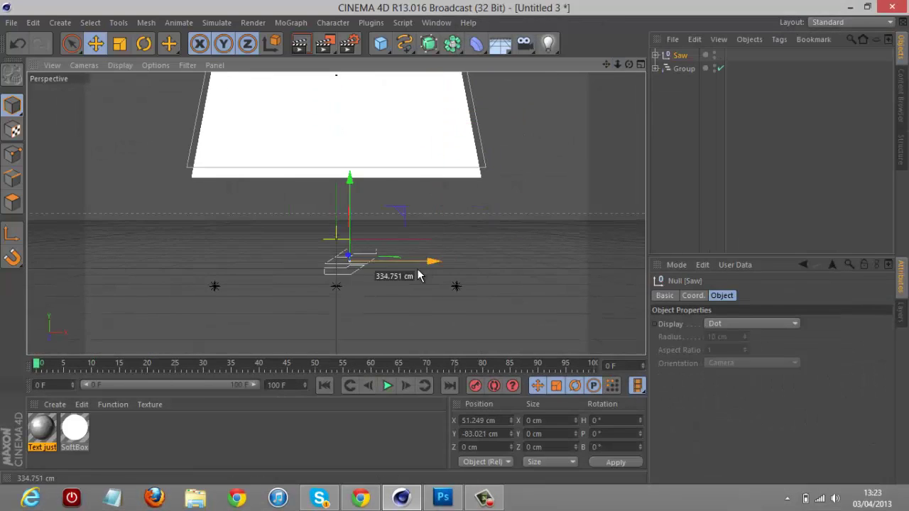
Step: Raise the Saw logo outlines, extrude each path, and shatter the three extrusions into 40 pieces
left_click_drag(617, 63, 617, 71)
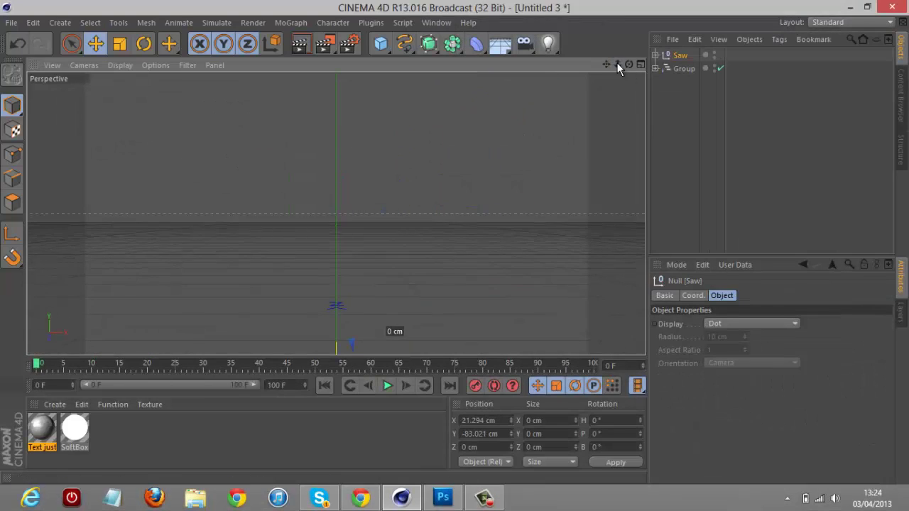
left_click_drag(335, 284, 360, 128)
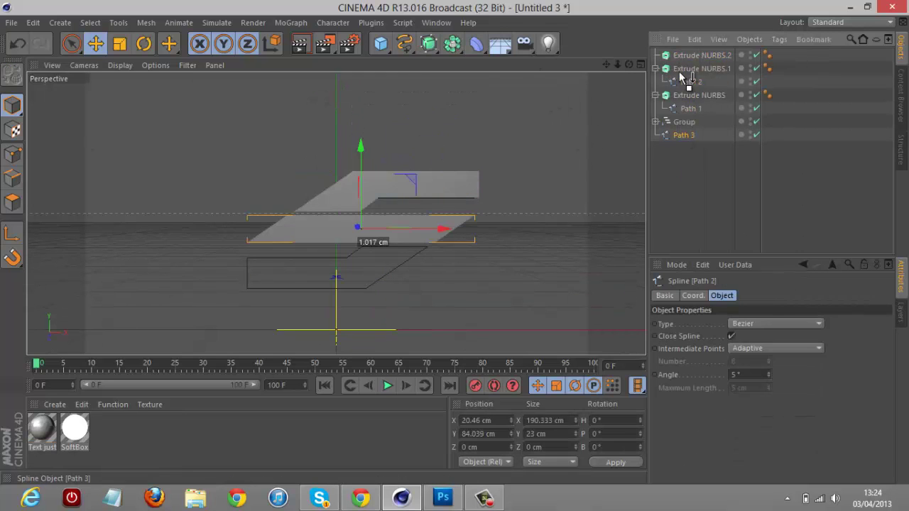
left_click(333, 22)
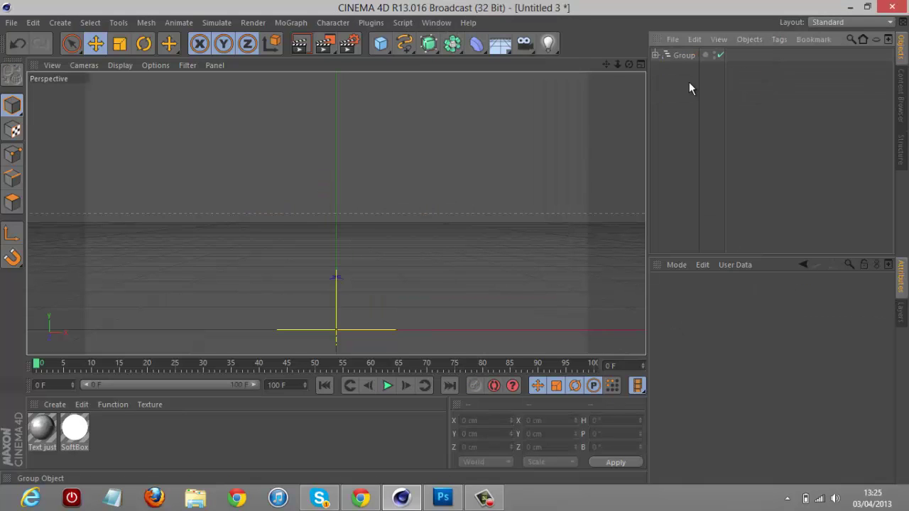
type("40")
left_click(509, 250)
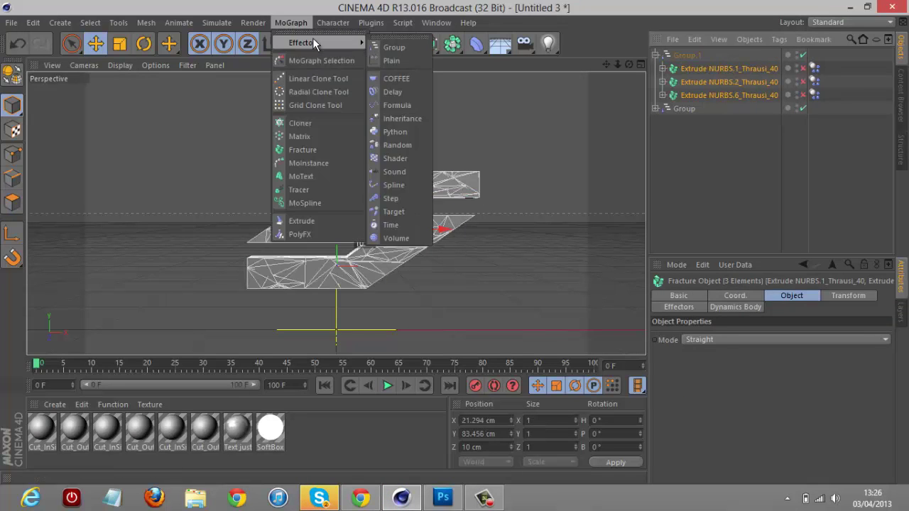
Step: Lower the Random effector weight to a few percent and give the inner crack faces cyan material
left_click_drag(795, 348, 739, 355)
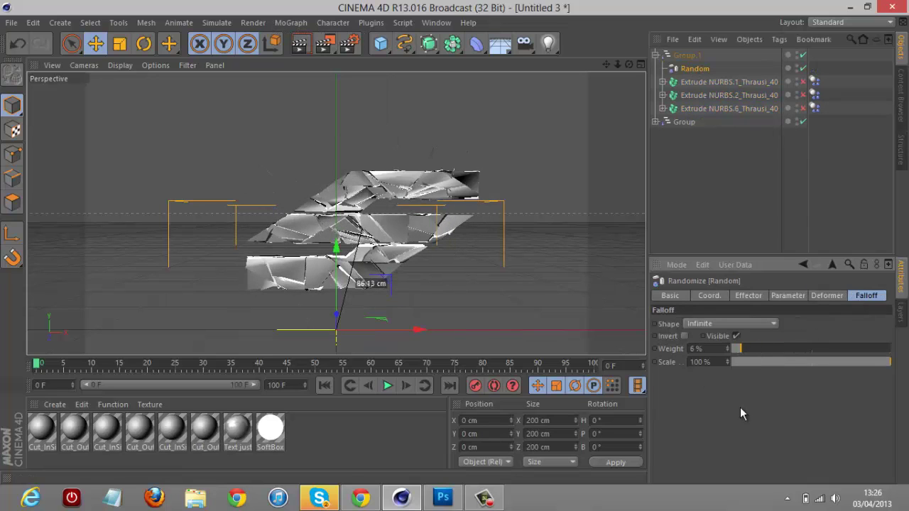
left_click(742, 295)
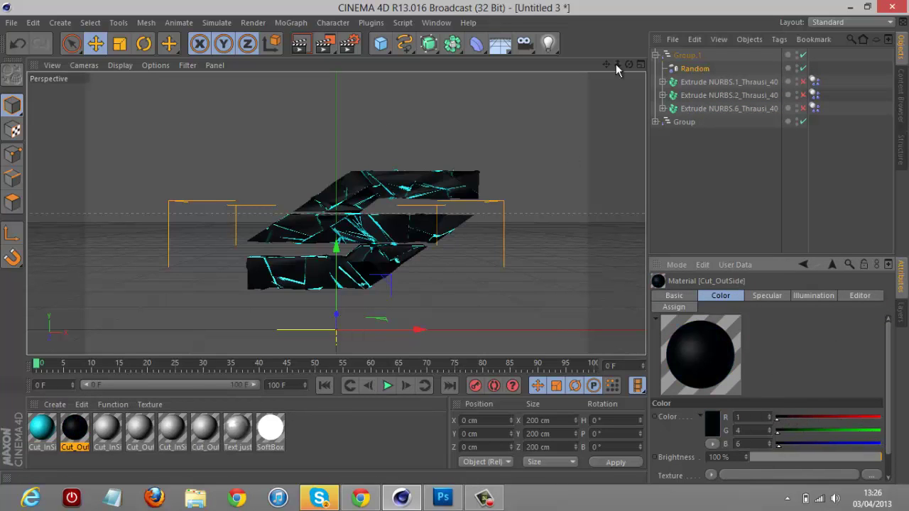
left_click(660, 54)
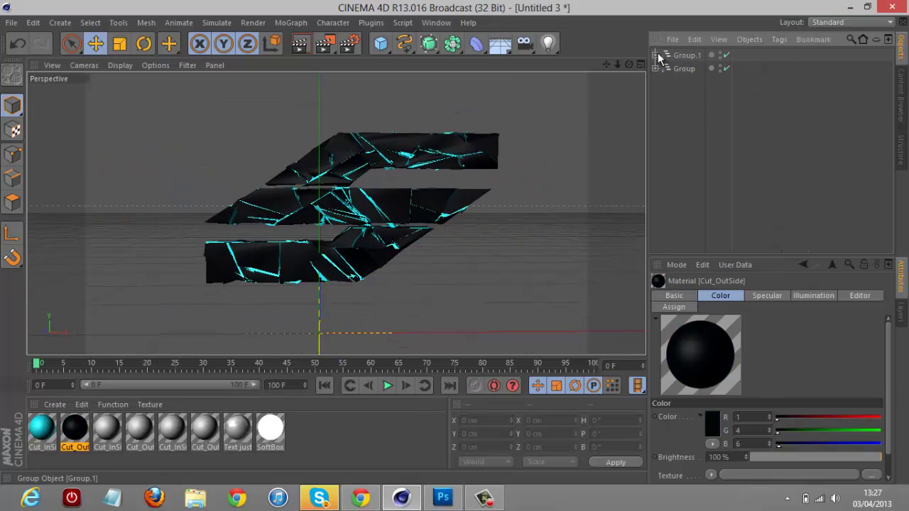
Step: Add an Atom Array tracing the fragment edges, orbit the view, and run a test render
left_click(429, 45)
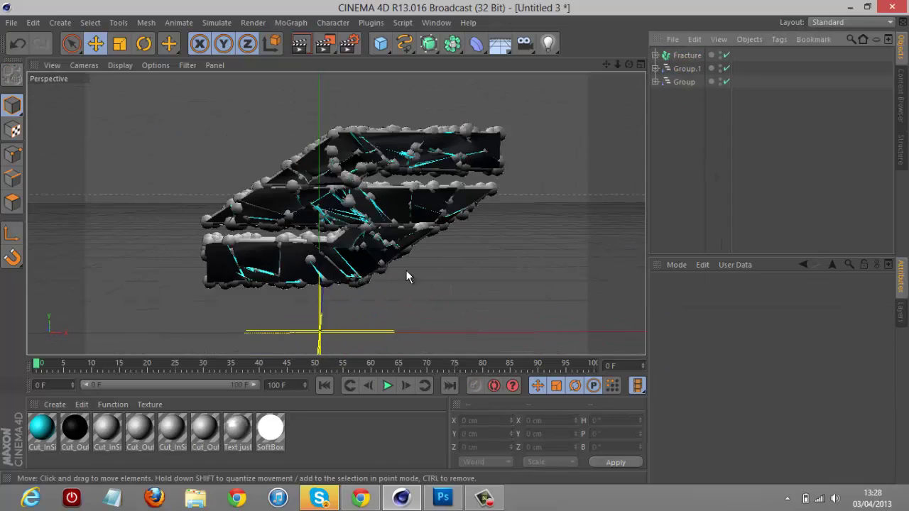
left_click(619, 84)
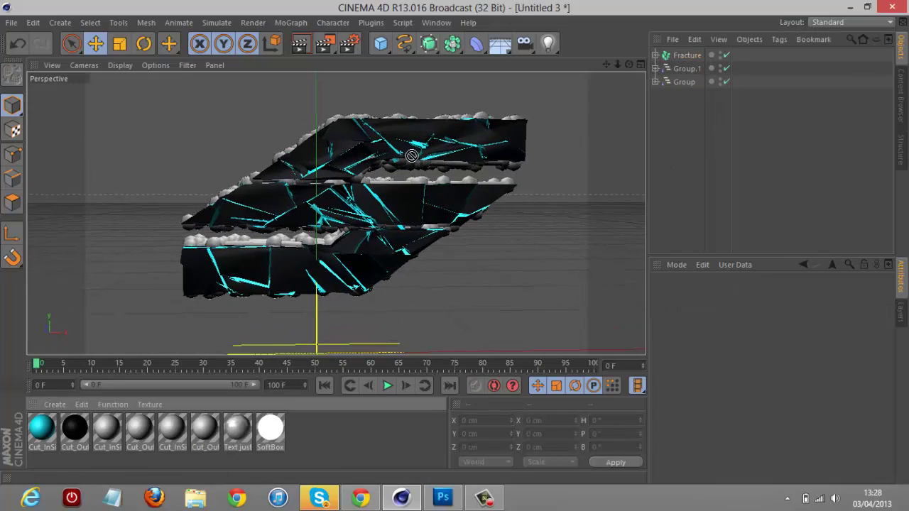
left_click_drag(42, 428, 738, 55)
left_click(298, 42)
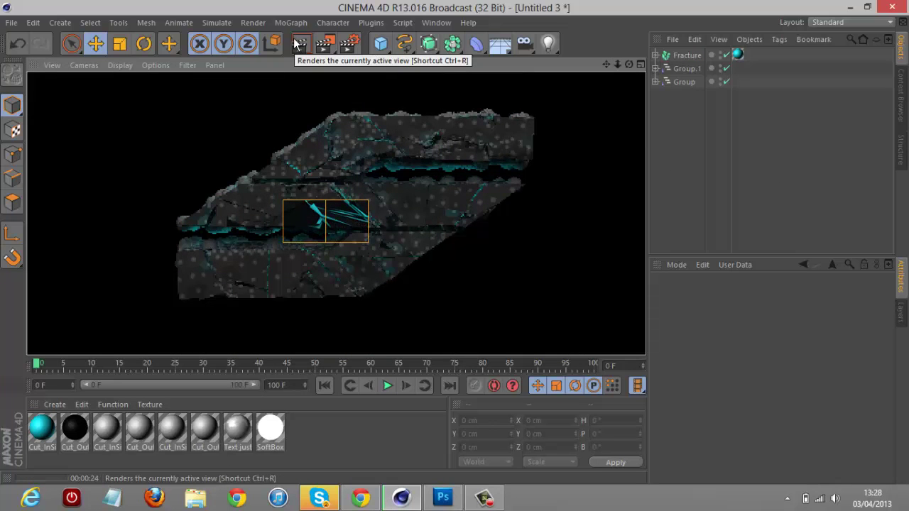
Step: Orbit and zoom to a new angle on the fractured logo and render the view
left_click(687, 69)
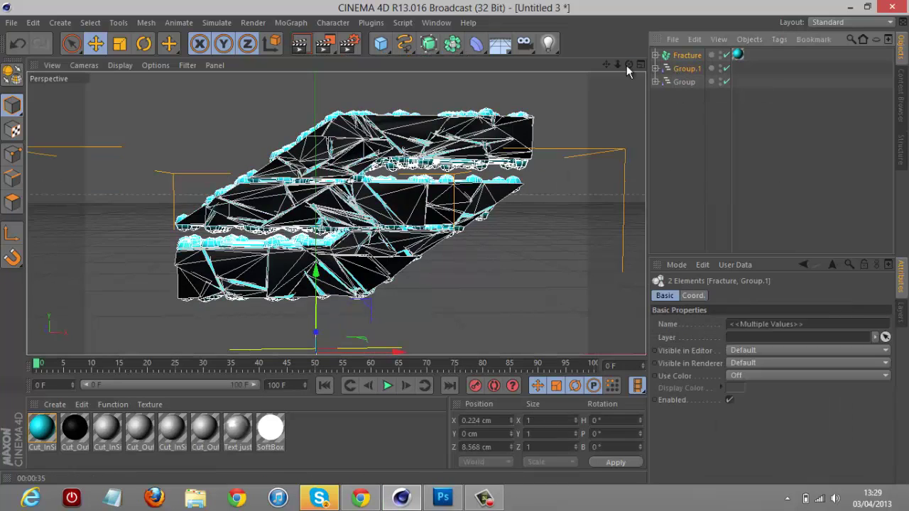
left_click_drag(629, 65, 452, 245)
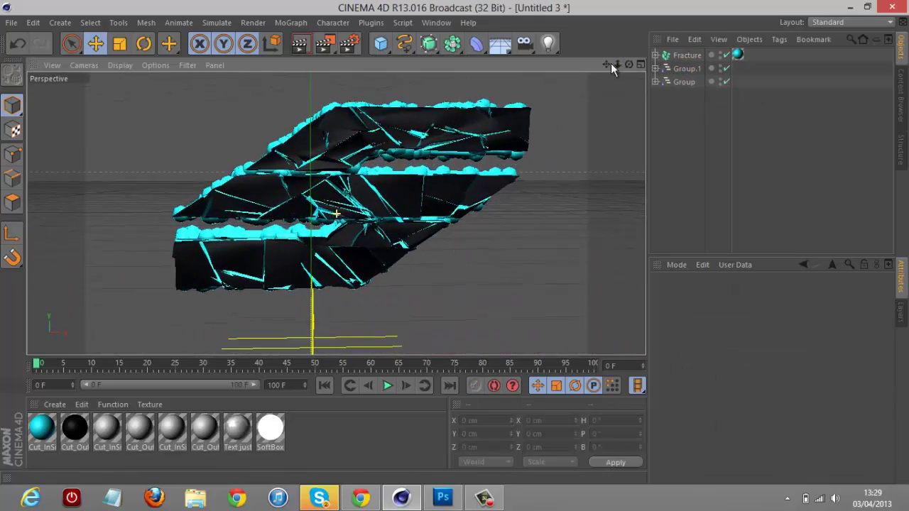
left_click_drag(609, 65, 452, 243)
scroll(455, 252, "up", 5)
scroll(456, 251, "down", 3)
left_click(307, 42)
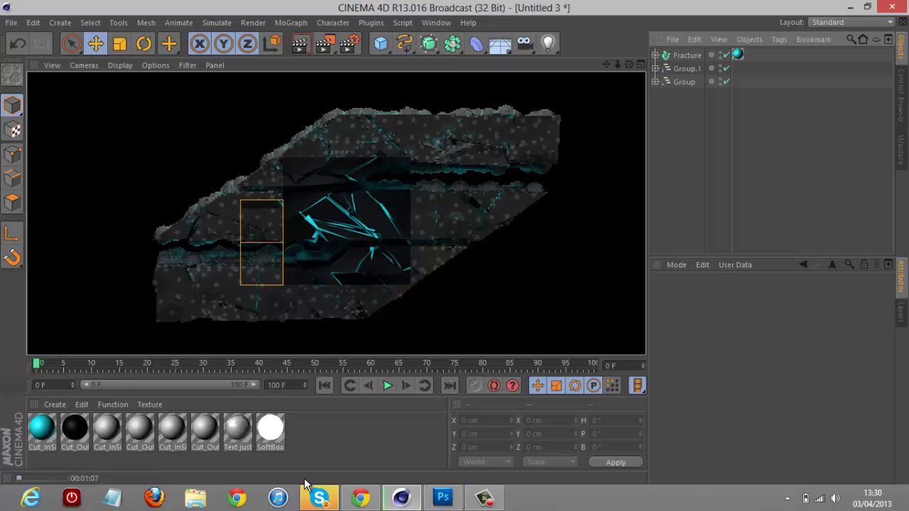
Step: Return to Cinema 4D and render the scene to the Picture Viewer
left_click(319, 497)
left_click(402, 498)
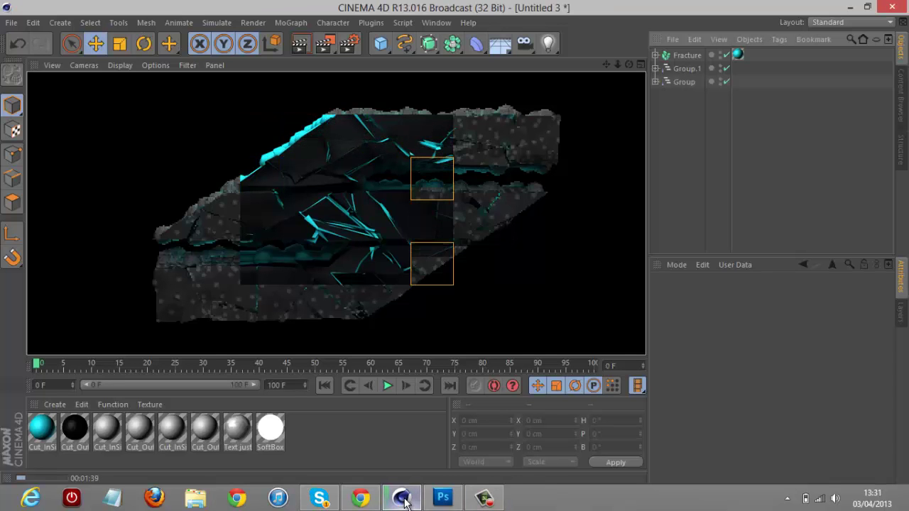
key("shift+r")
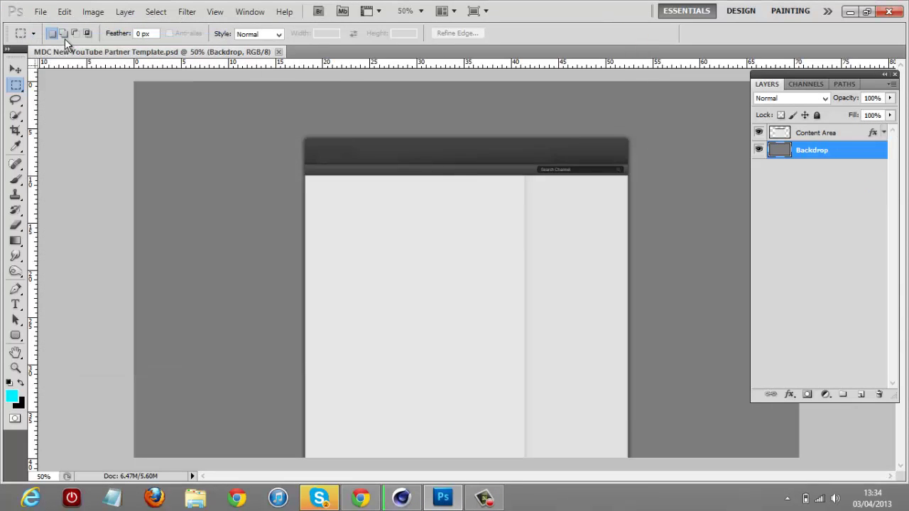
Step: Open the downloaded graphics pack PSDs and cycle back to the YouTube template
key("ctrl+o")
left_click(619, 270)
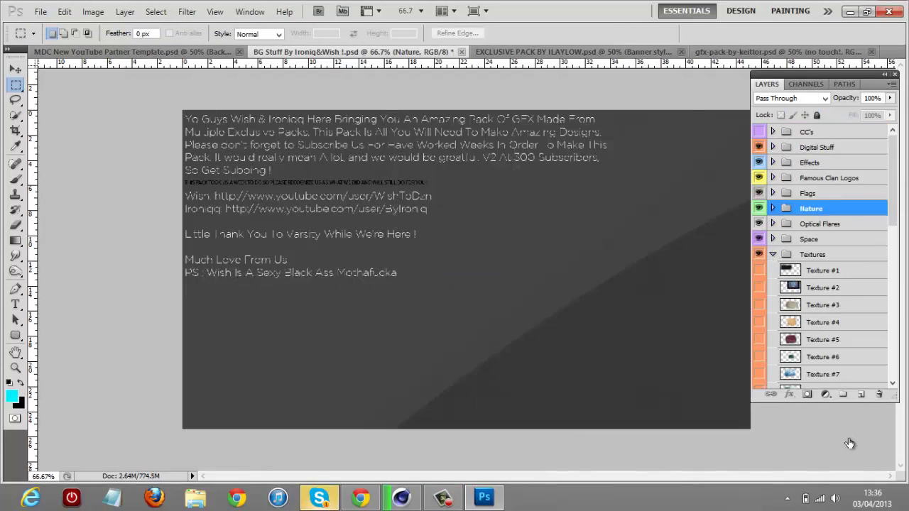
key("ctrl+Tab")
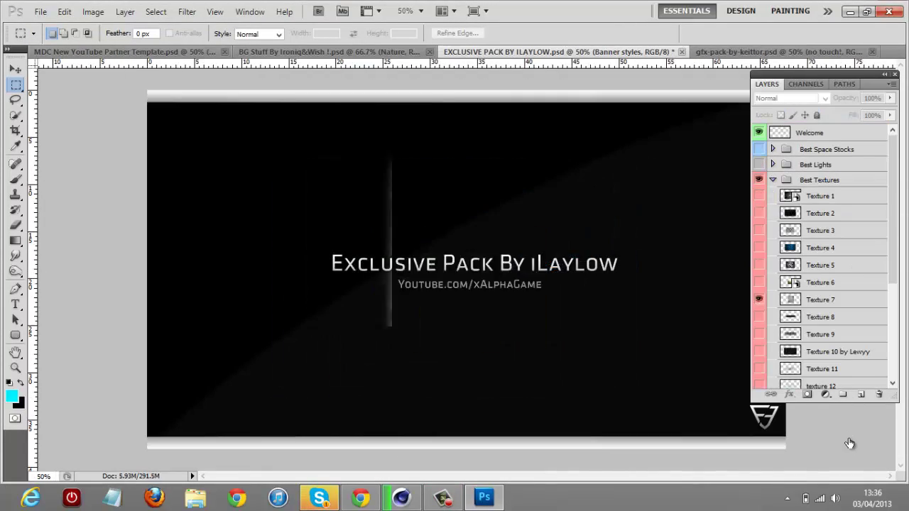
key("ctrl+Tab")
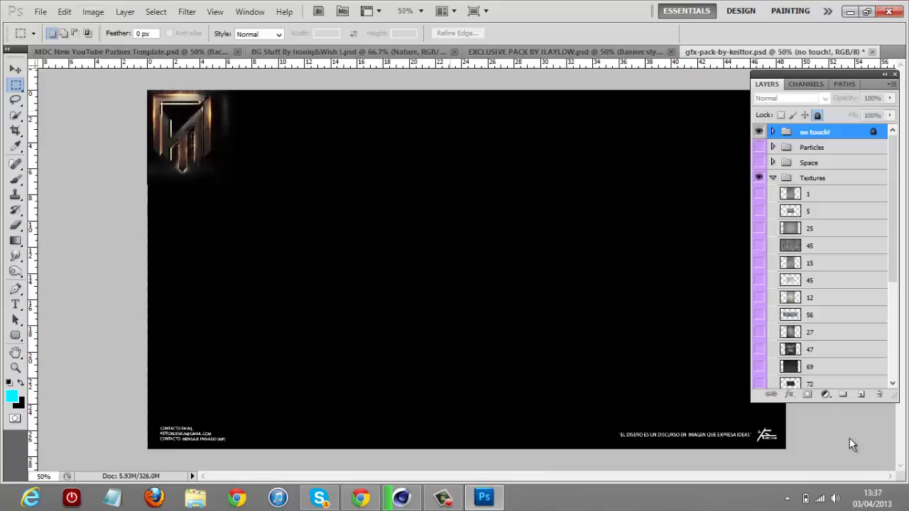
key("ctrl+Tab")
Step: Place the dark texture as Black Backdrop and save the logo render as 'See projects'
key("alt+f")
key("l")
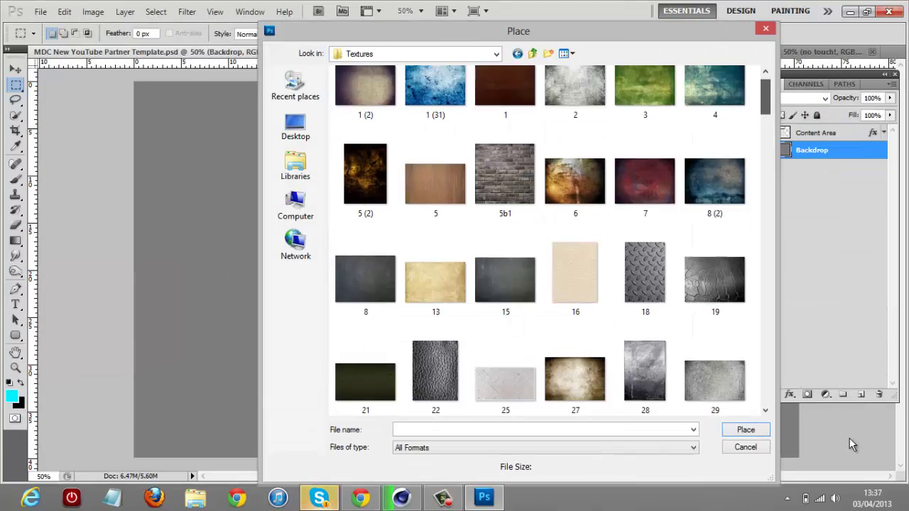
scroll(850, 438, "down", 2)
scroll(850, 439, "down", 5)
scroll(849, 439, "down", 2)
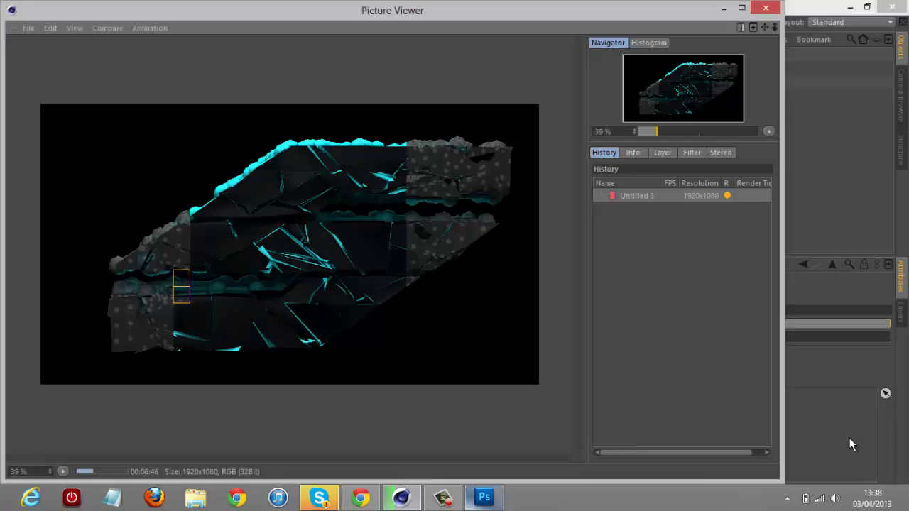
type("Se")
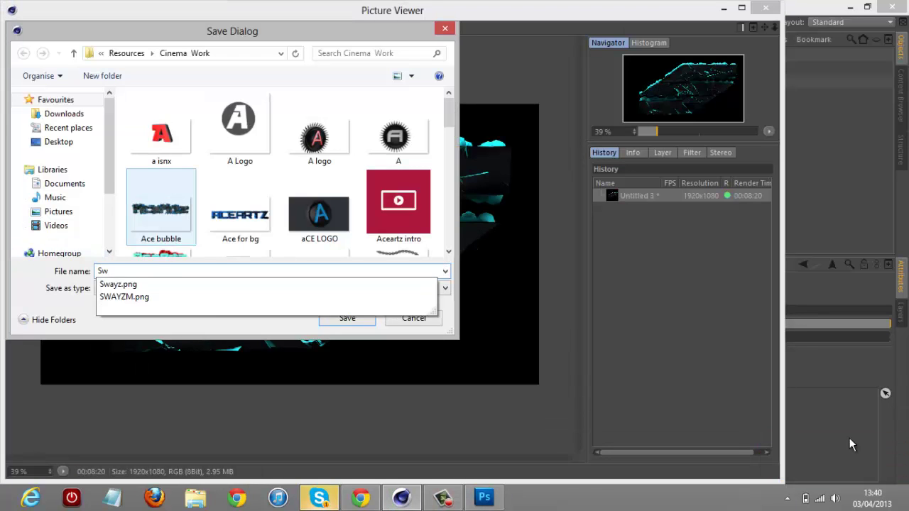
type("e projects")
key("Return")
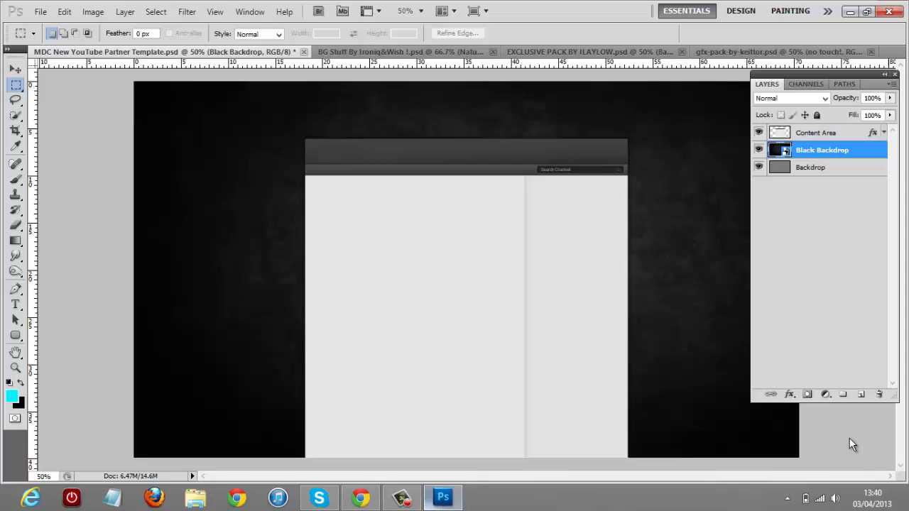
Step: Place the Saw projects rc render into the template and commit it
type("fl")
type("Saw projects rc.png")
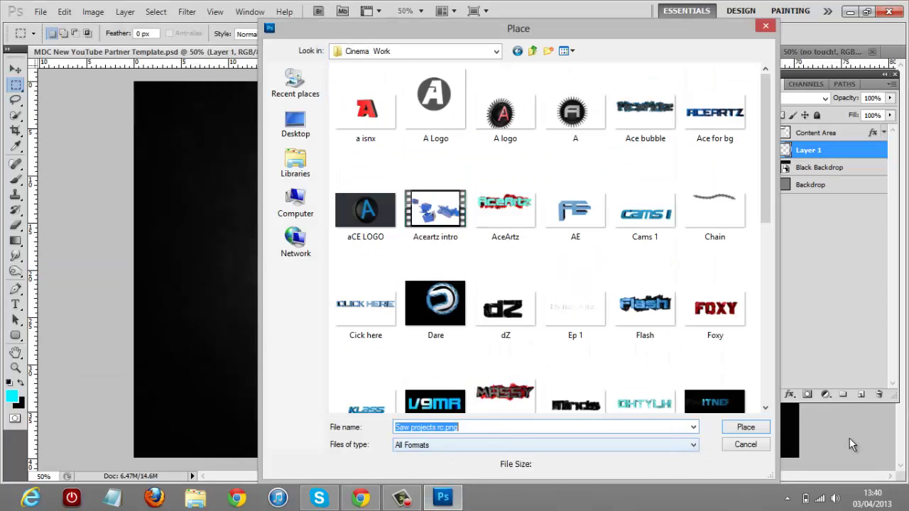
key("Return")
key("Return")
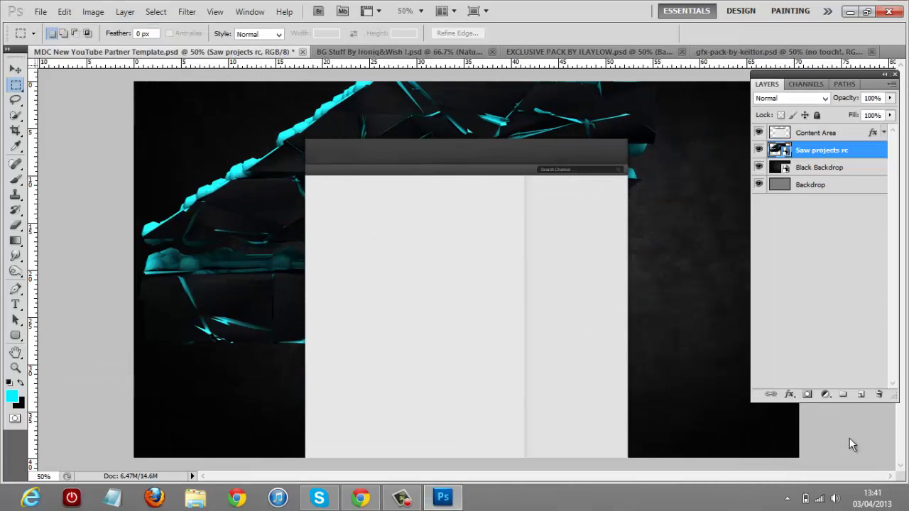
key("ctrl+n")
key("Return")
Step: Copy the logo into the new Untitled-1 document and duplicate its layer
key("ctrl+Tab")
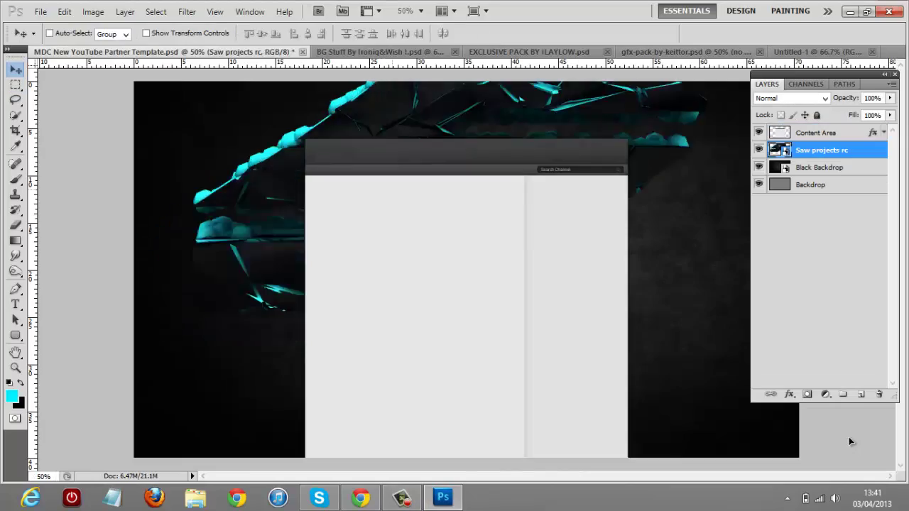
key("ctrl+c")
key("ctrl+Tab")
key("ctrl+v")
key("ctrl+t")
key("Escape")
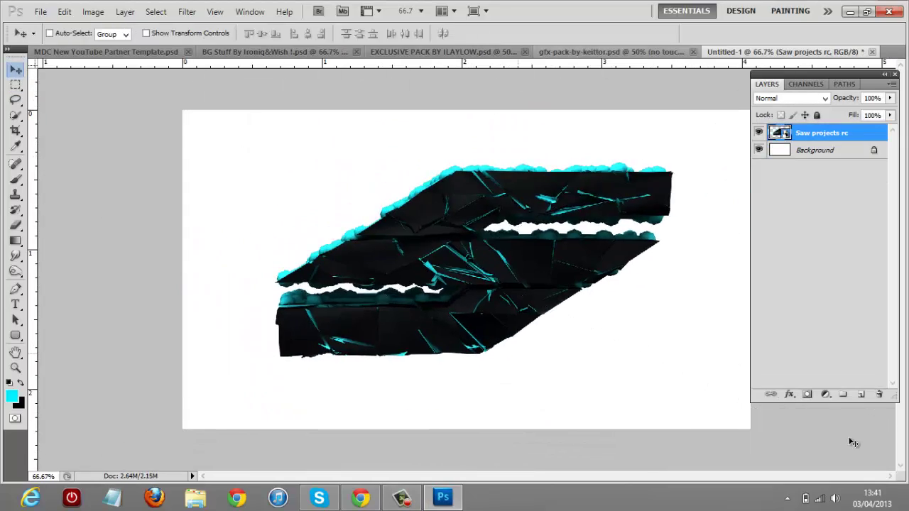
key("ctrl+j")
Step: Apply the Accented Edges Filter Gallery effect to the logo copy
key("ctrl+alt+f")
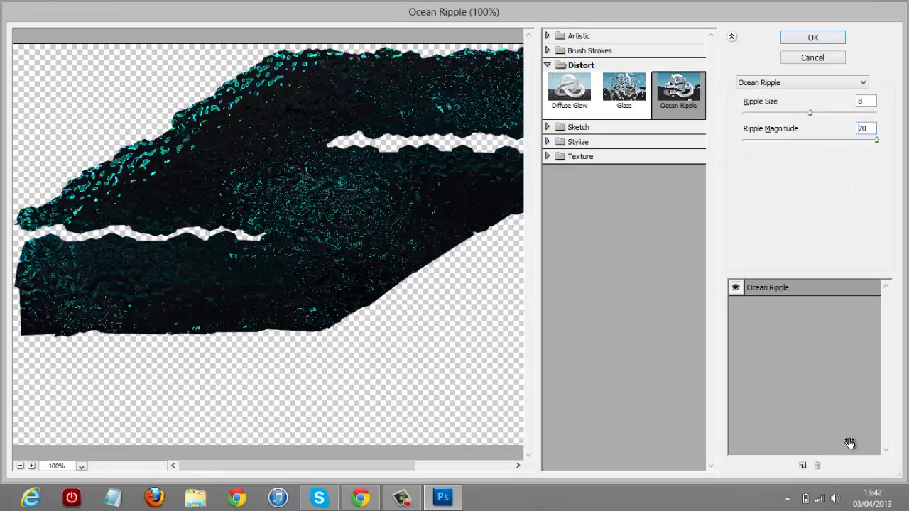
key("alt+Down")
key("Up")
key("Return")
key("Down")
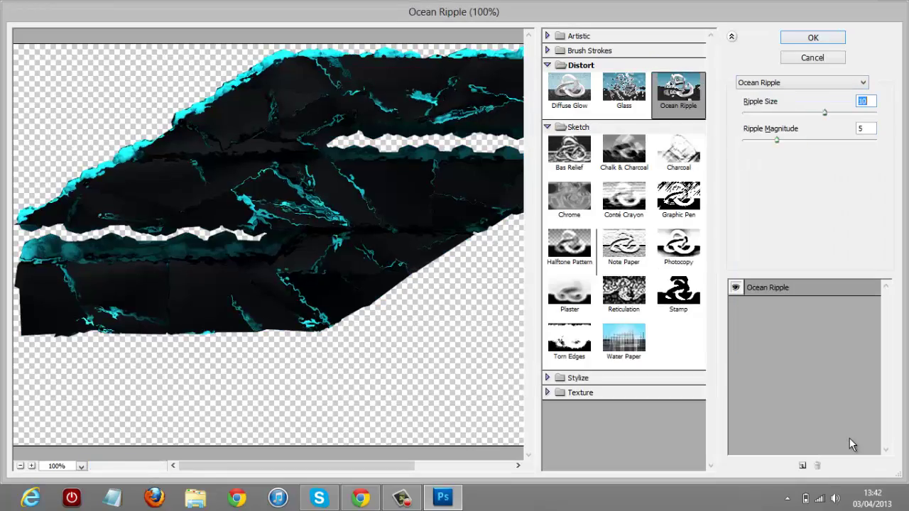
key("Up")
key("Up")
key("Up")
key("Up")
key("Up")
key("Up")
key("Down")
key("Down")
key("Down")
key("Home")
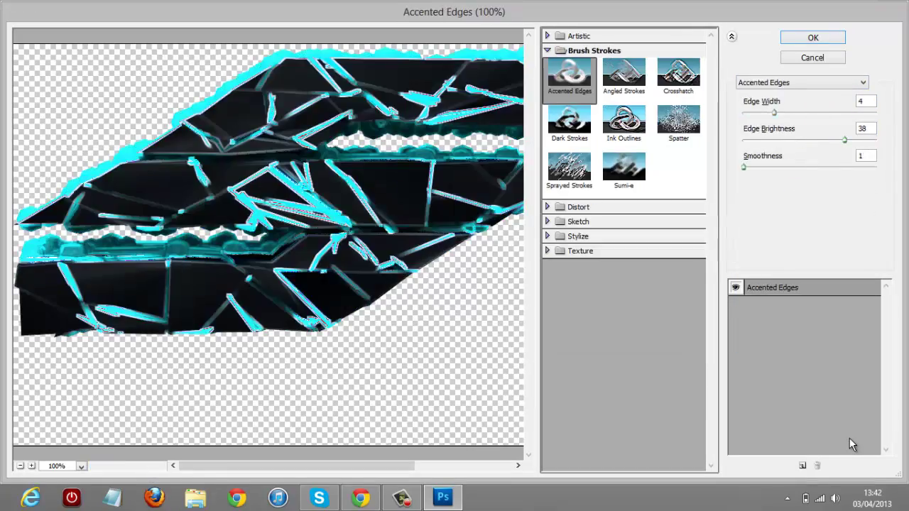
key("Tab")
key("Tab")
key("Tab")
key("shift+Tab")
key("Return")
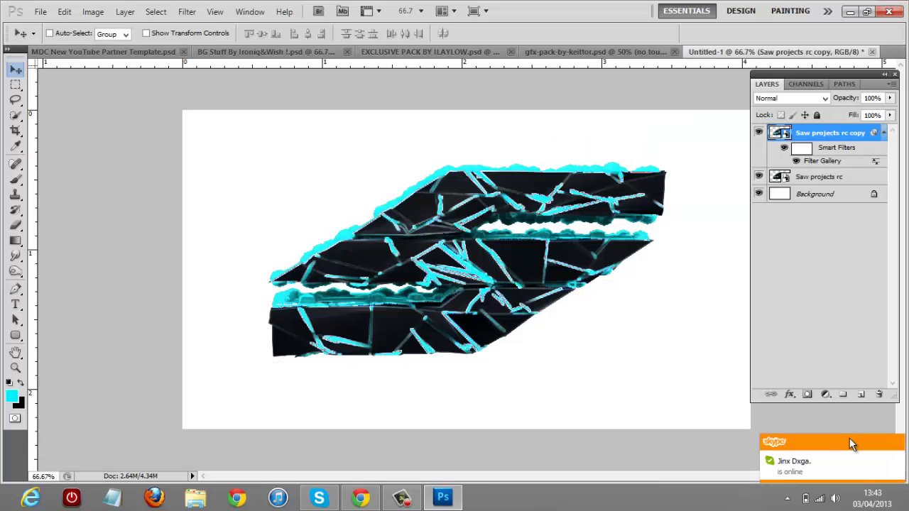
Step: Duplicate the logo layer and apply the Ocean Ripple filter to it
key("ctrl+j")
key("alt+t")
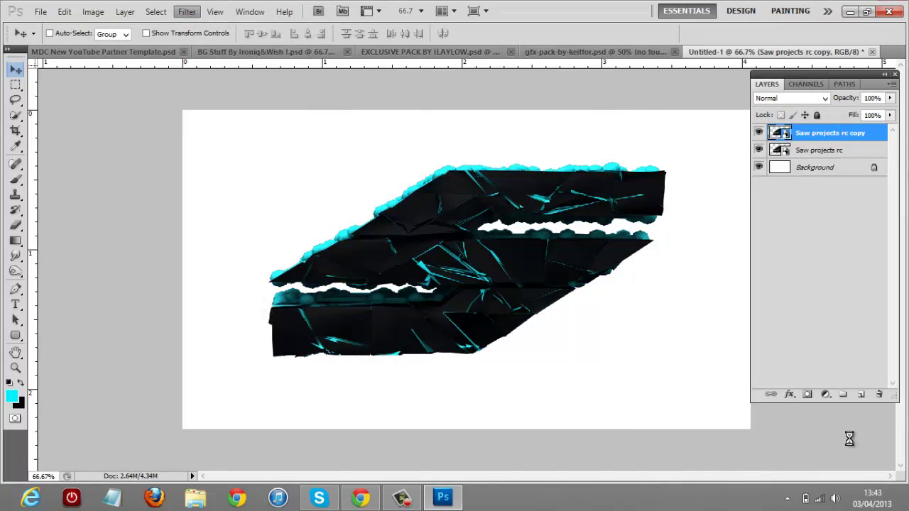
key("Return")
key("Down")
key("Up")
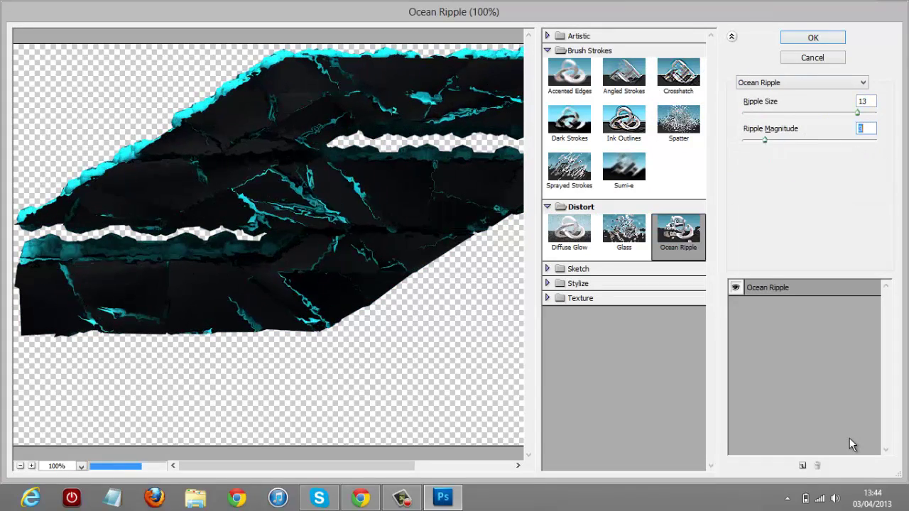
key("Return")
Step: Discard that copy and apply a Filter Gallery effect to a fresh logo duplicate
key("ctrl+alt+z")
key("ctrl+alt+z")
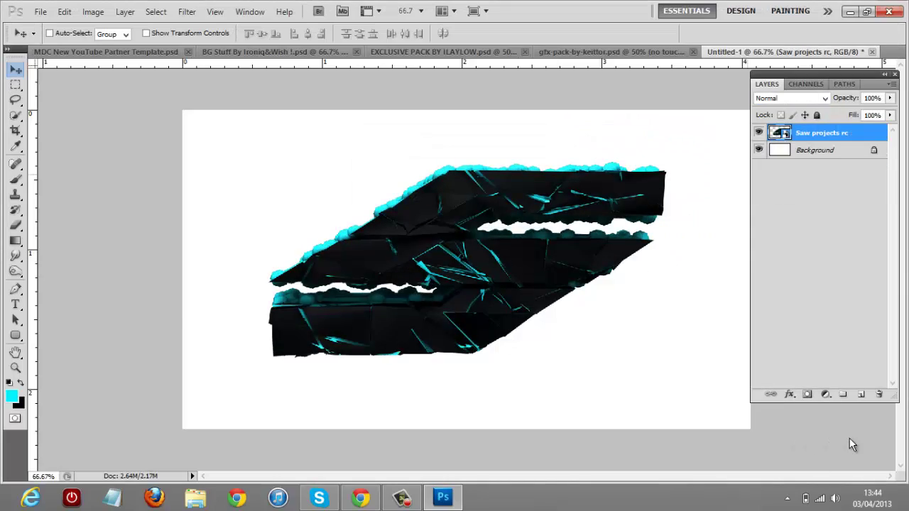
key("ctrl+j")
key("ctrl+alt+f")
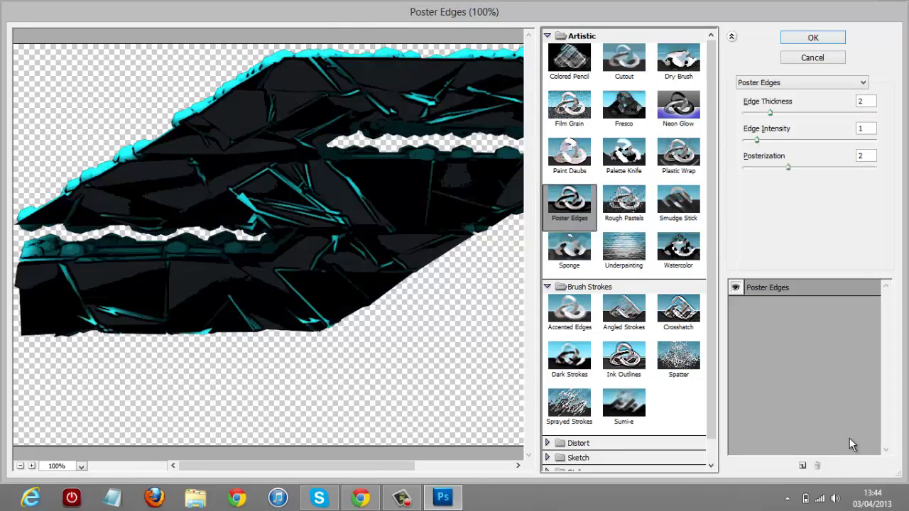
key("Return")
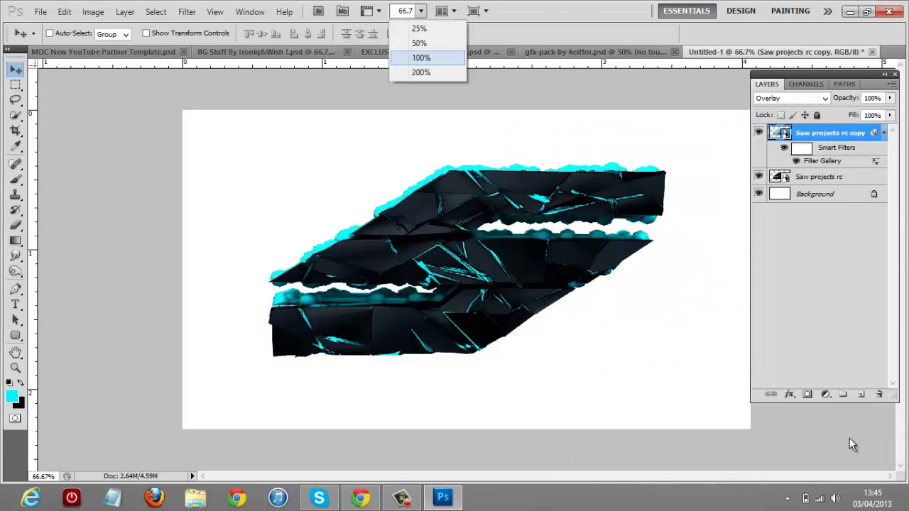
Step: Rasterize the filtered logo layer and start saving it in JPEG format
key("ctrl+1")
key("e")
left_click(850, 438)
key("Return")
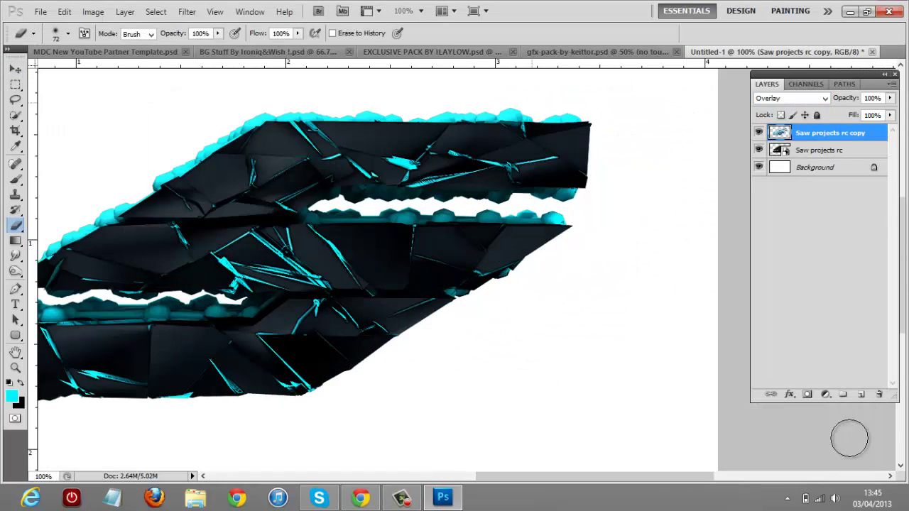
key("alt+f")
key("ctrl+shift+s")
key("alt+Down")
Step: Save the logo as a JPEG named 'Saw rc'
key("Return")
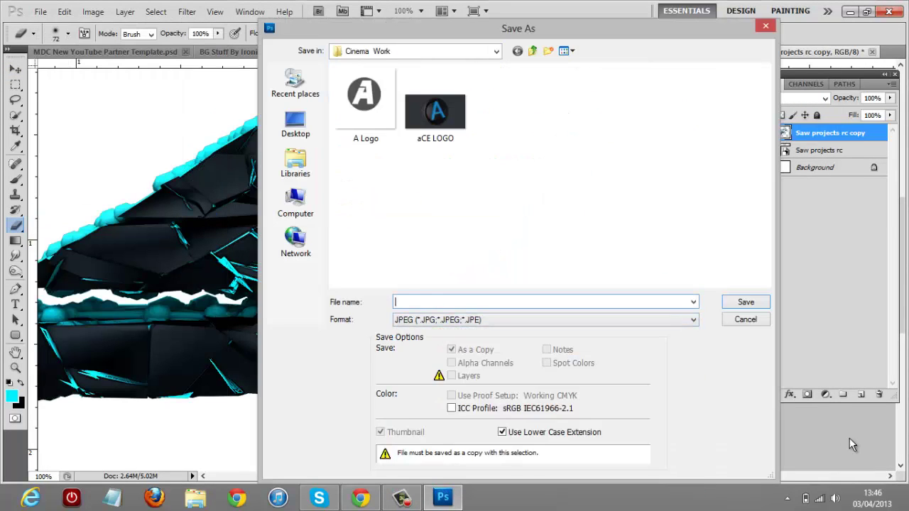
type("Saw rc")
key("Return")
Step: Attempt placing Saw rc into the template, cancel it, and resave the Untitled-1 logo document
key("alt+f")
type("l")
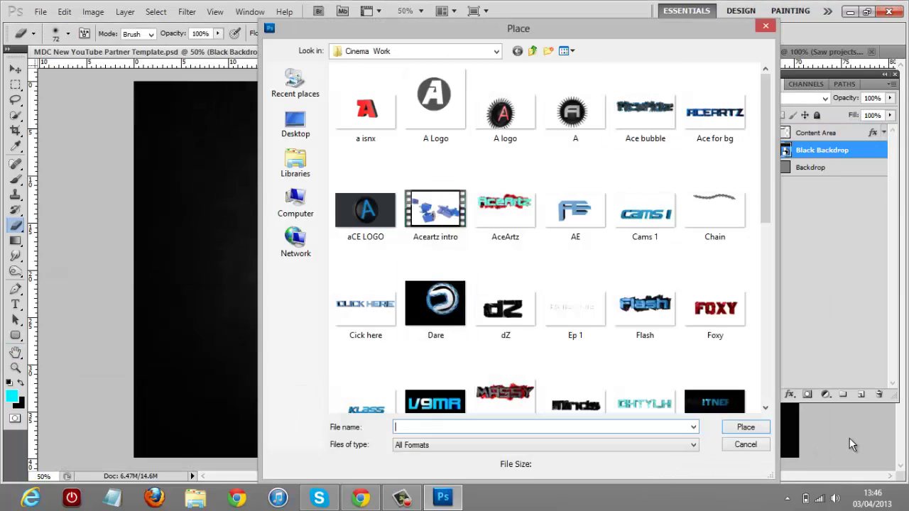
type("Saw rc")
key("Return")
key("Escape")
key("ctrl+shift+Tab")
key("ctrl+shift+s")
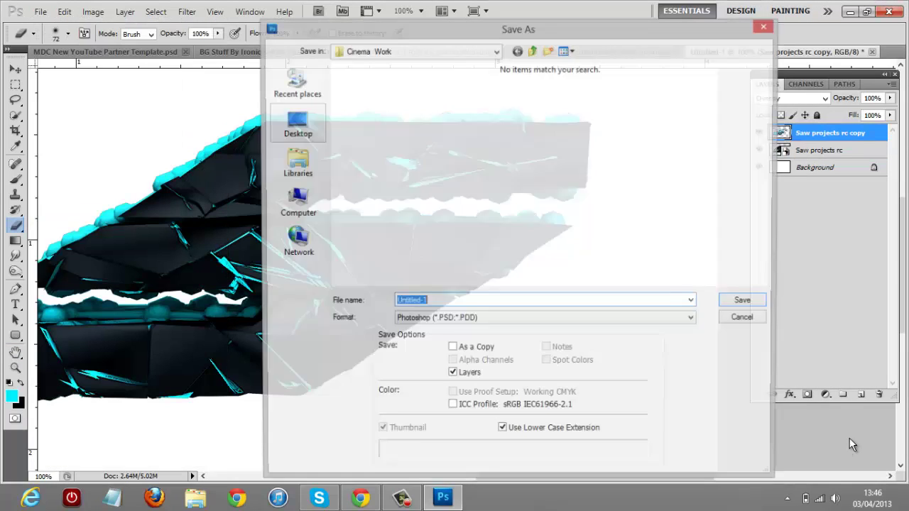
type("Saw rc")
key("Return")
Step: Place the saved Saw logo into the MDC template, sized and positioned at the top
key("ctrl+Tab")
key("alt+f")
type("l")
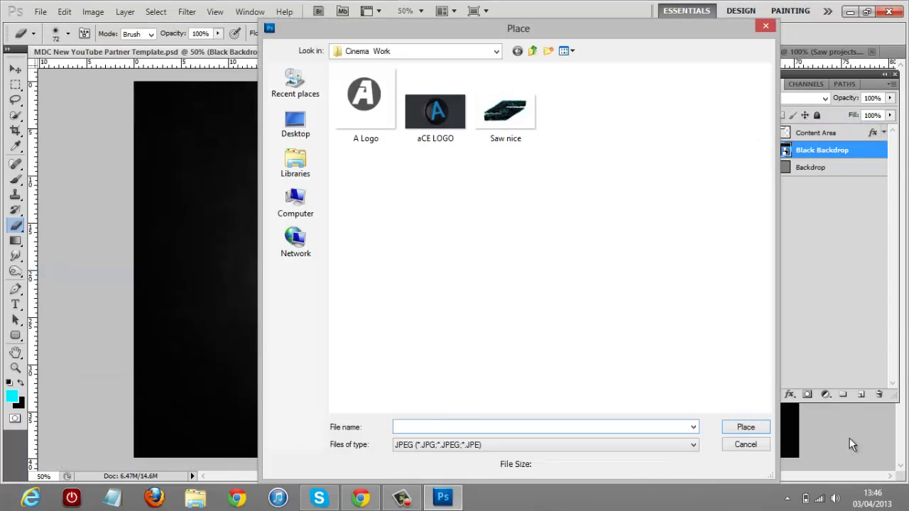
type("Saw")
key("Return")
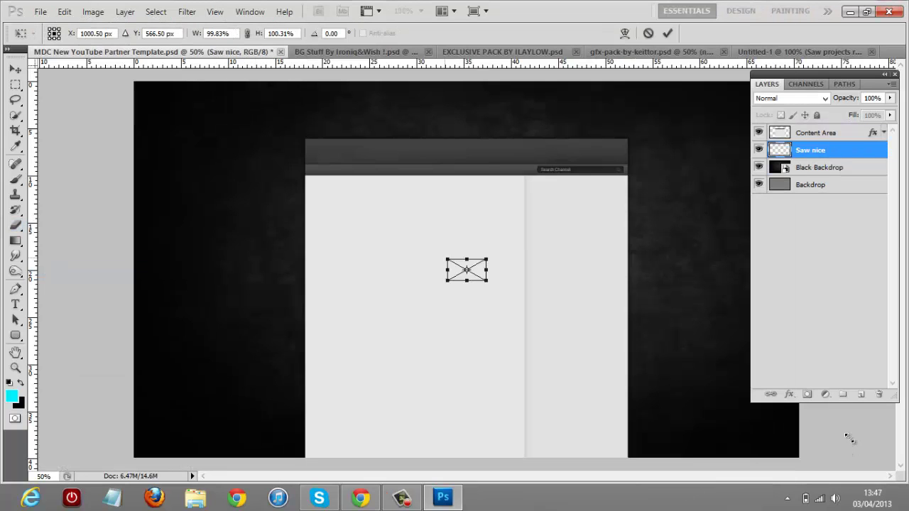
key("Return")
right_click(850, 438)
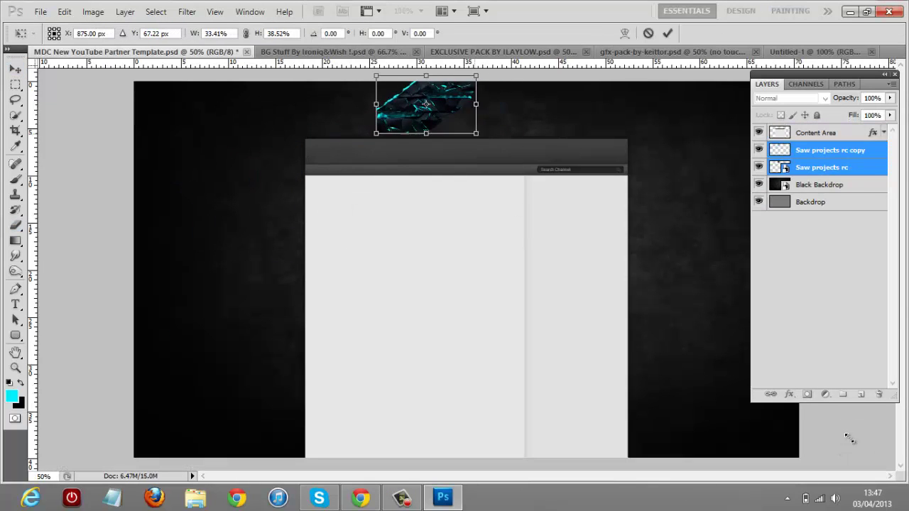
key("Return")
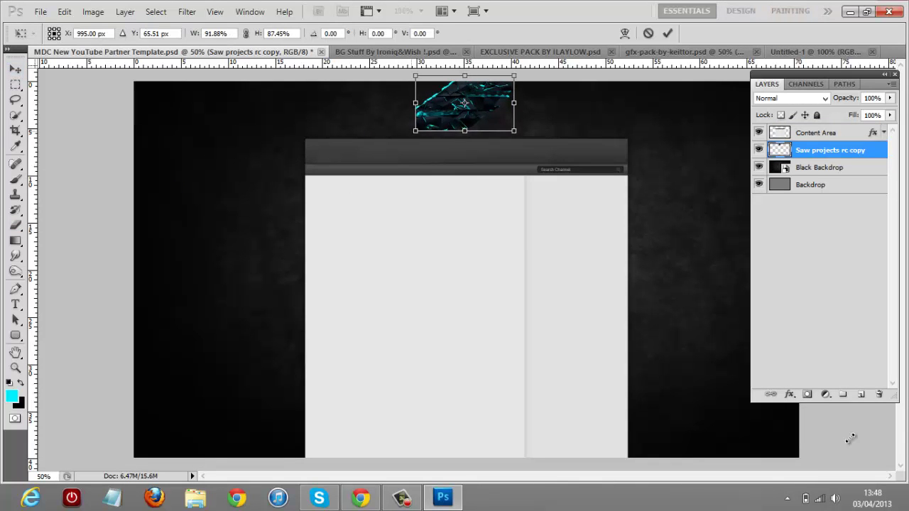
key("Return")
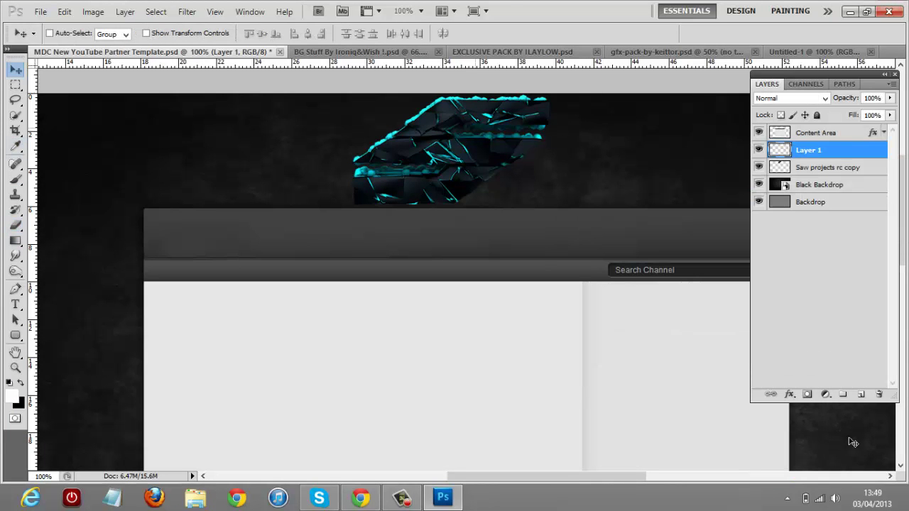
Step: Commit texture 32 over the logo in Overlay blending and move the logo layer down
key("ctrl+minus")
key("ctrl+minus")
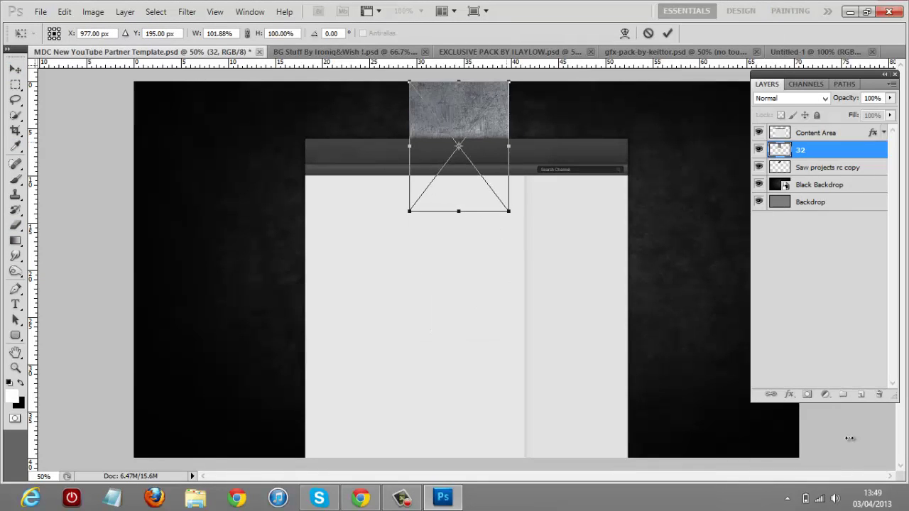
key("Return")
key("shift+alt+o")
key("alt+bracketleft")
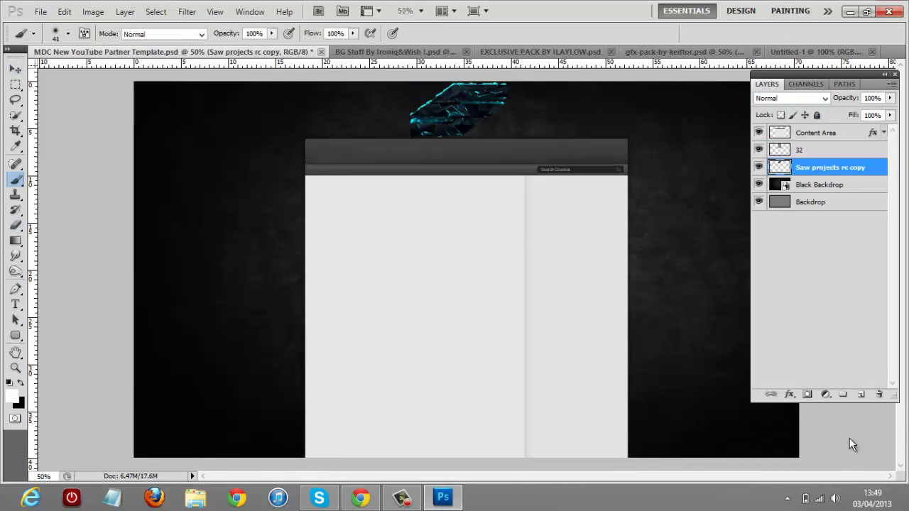
Step: Create a new empty layer and zoom in on the logo for painting
key("ctrl+shift+alt+n")
key("ctrl+alt+0")
scroll(849, 439, "up", 1)
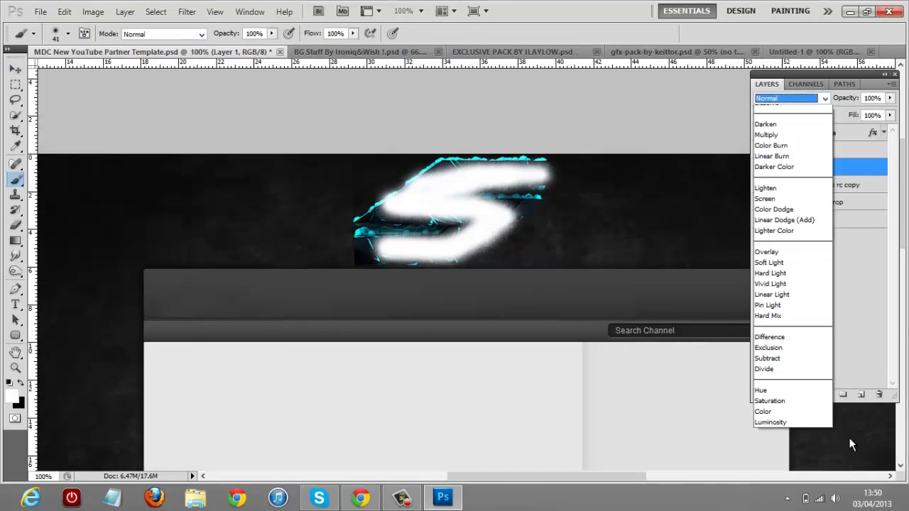
Step: Blend the white streak in Overlay and bring in Flare 1, sized over the logo
key("shift+alt+o")
key("e")
key("ctrl+Tab")
key("ctrl+Tab")
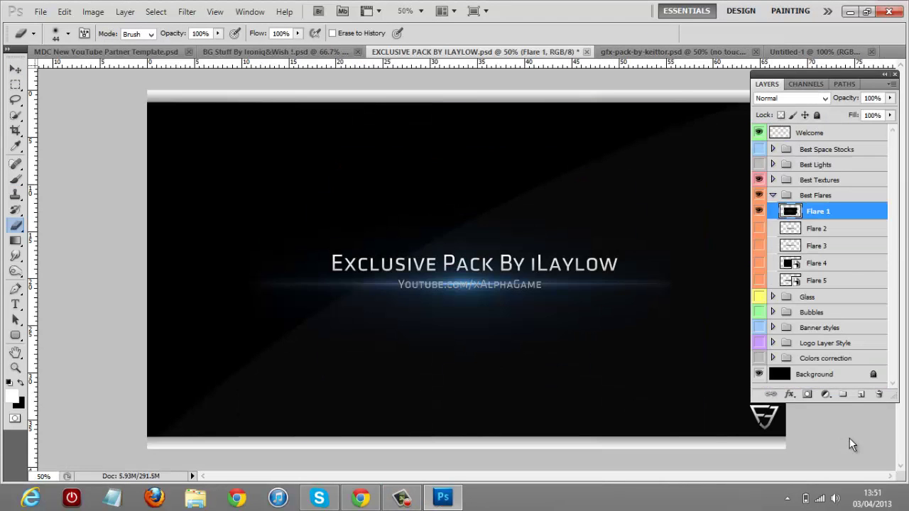
key("ctrl+t")
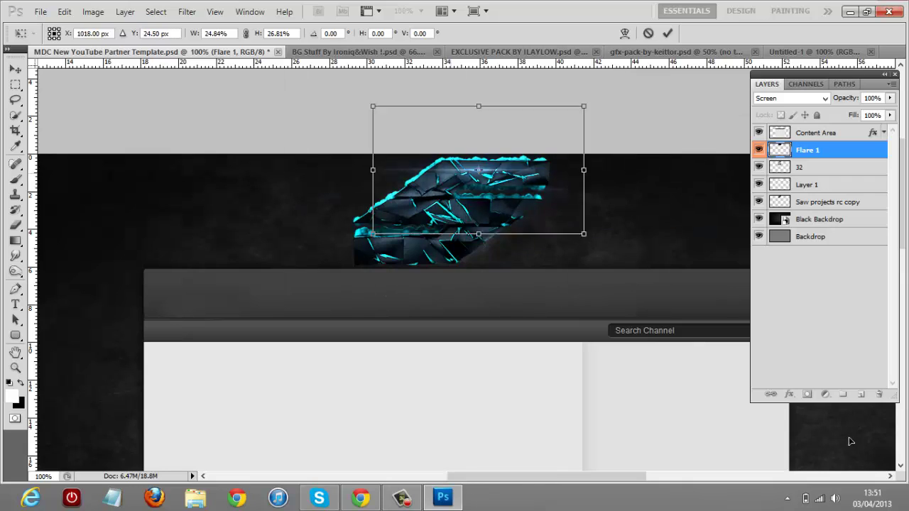
key("Return")
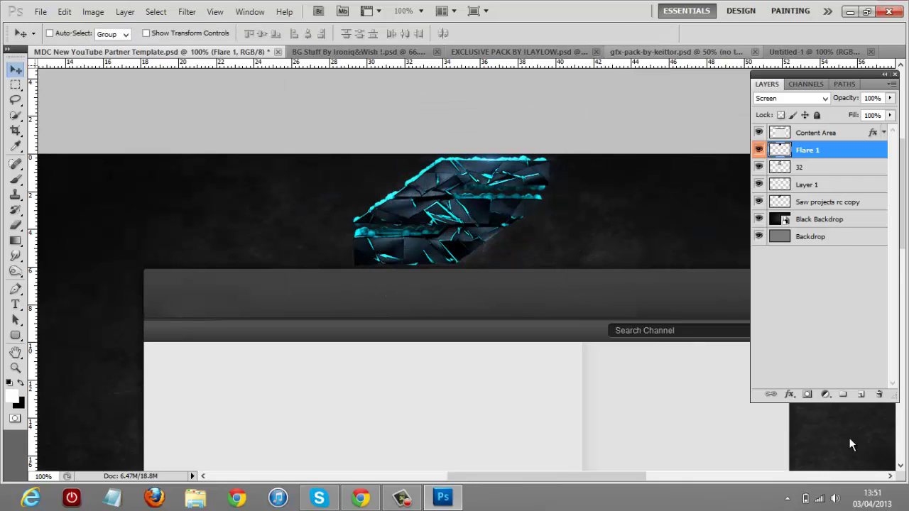
Step: Duplicate the flare twice, rotating each copy (one about 34 degrees)
key("ctrl+j")
key("ctrl+t")
left_click_drag(838, 436, 842, 433)
key("Escape")
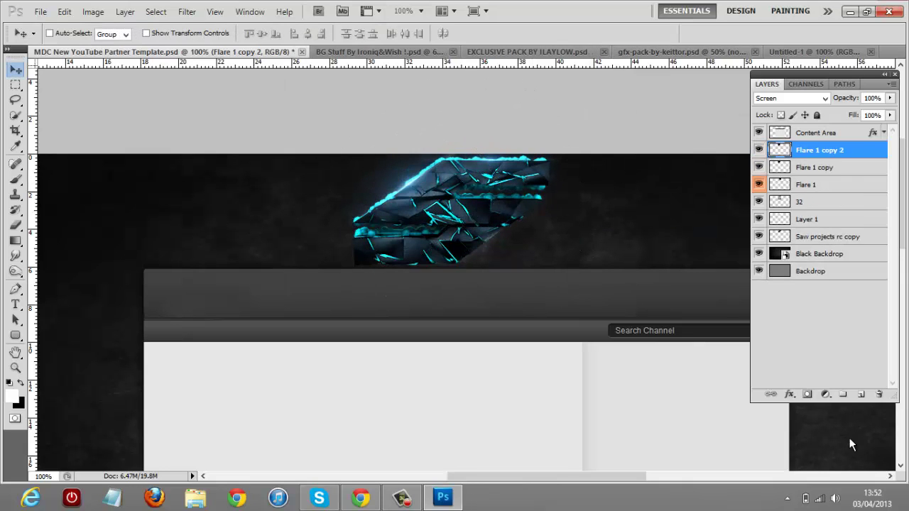
key("ctrl+t")
key("Escape")
key("ctrl+j")
key("ctrl+t")
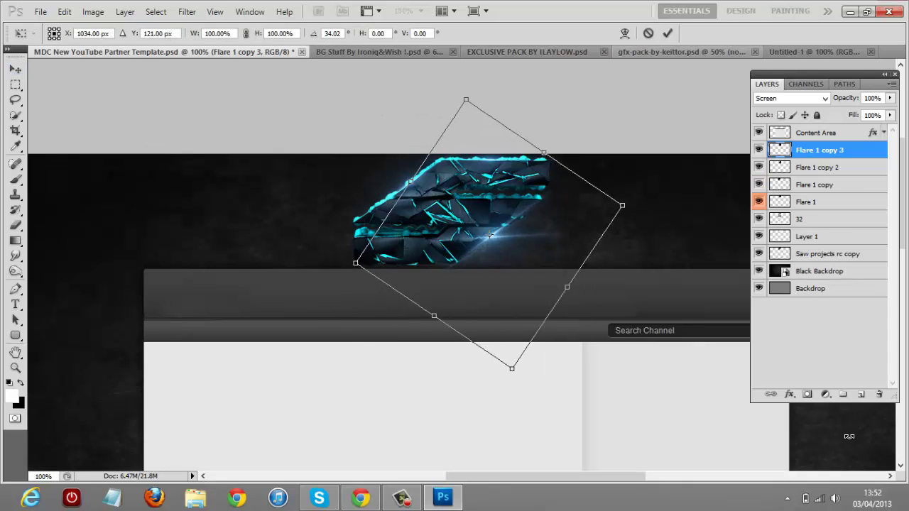
key("Return")
Step: Merge the flare layers into one Screen-blended layer and erase its edges
key("alt+[")
key("alt+[")
key("alt+[")
key("alt+shift+]")
key("alt+shift+]")
key("alt+shift+]")
key("ctrl+e")
key("shift+alt+s")
key("e")
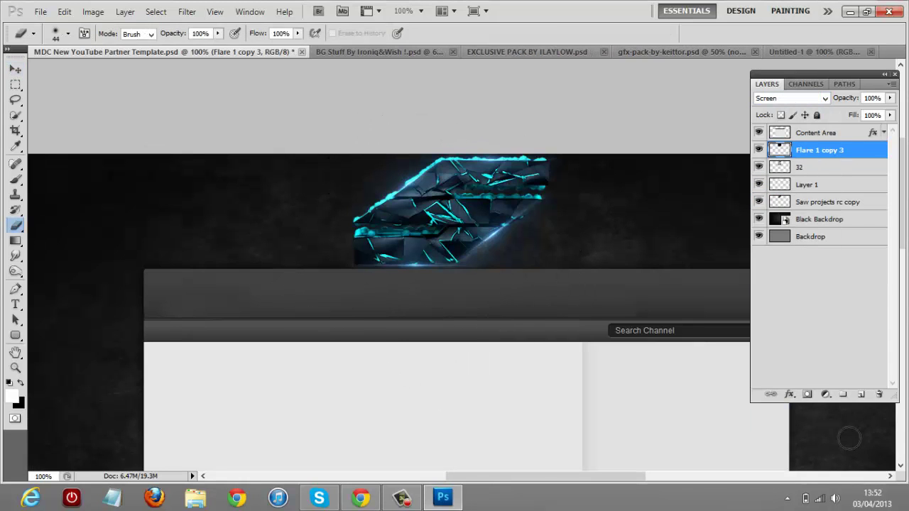
key("v")
key("ctrl+Tab")
key("ctrl+Tab")
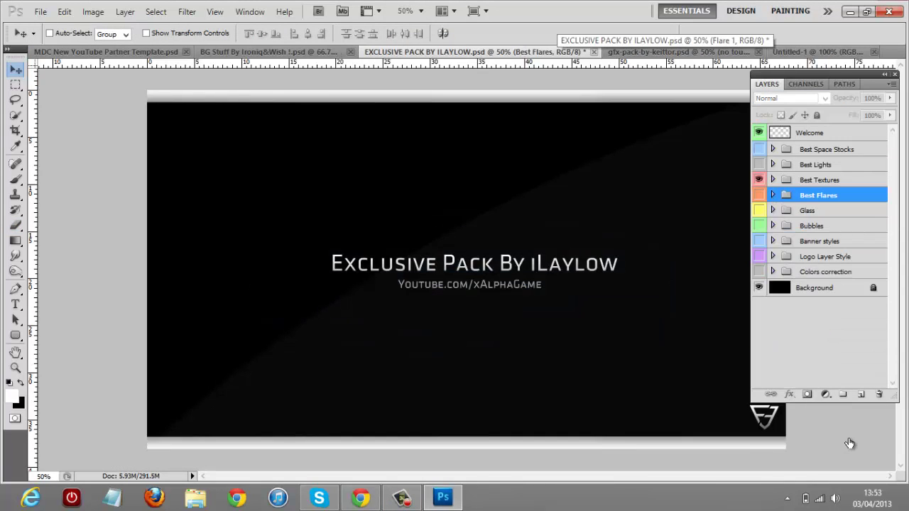
key("ctrl+Tab")
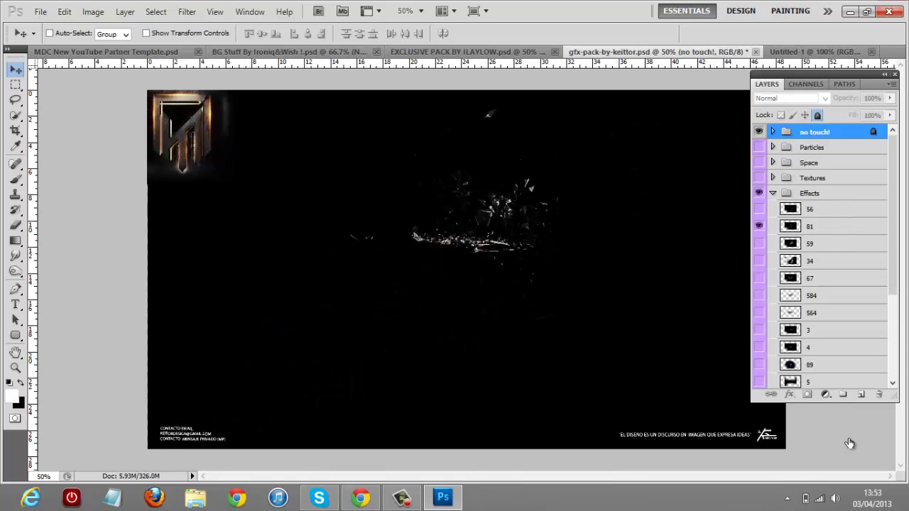
Step: Double the 564 particle layer in the MDC template and open the SmoreExclusivePack document
key("ctrl+Tab")
key("ctrl+Tab")
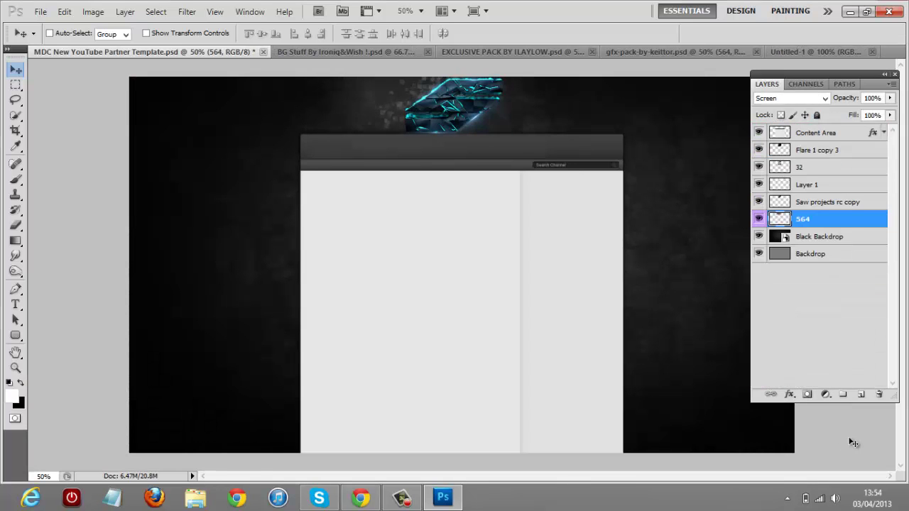
key("ctrl+j")
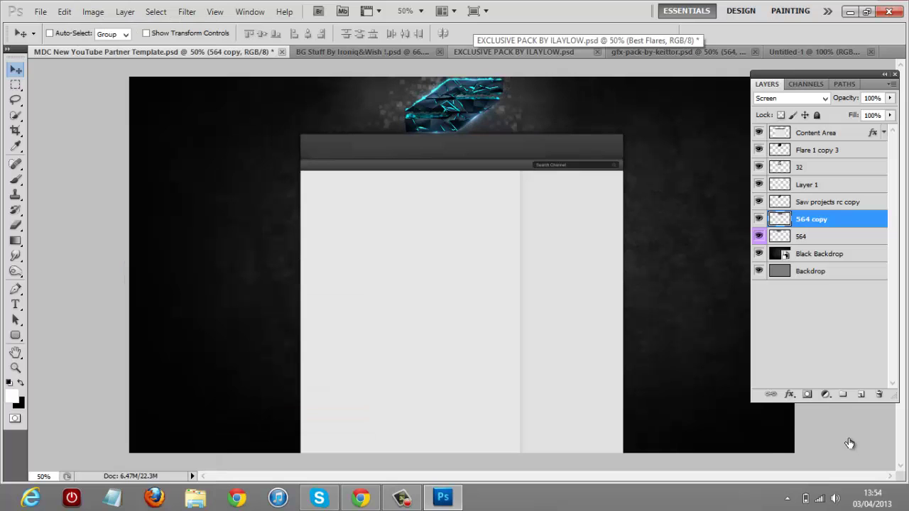
key("ctrl+shift+Tab")
key("ctrl+shift+Tab")
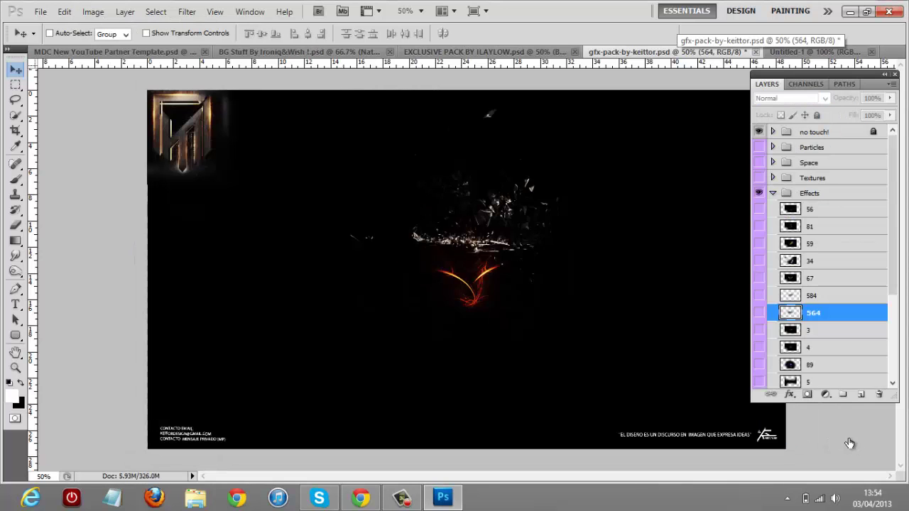
key("ctrl+alt+z")
key("ctrl+alt+z")
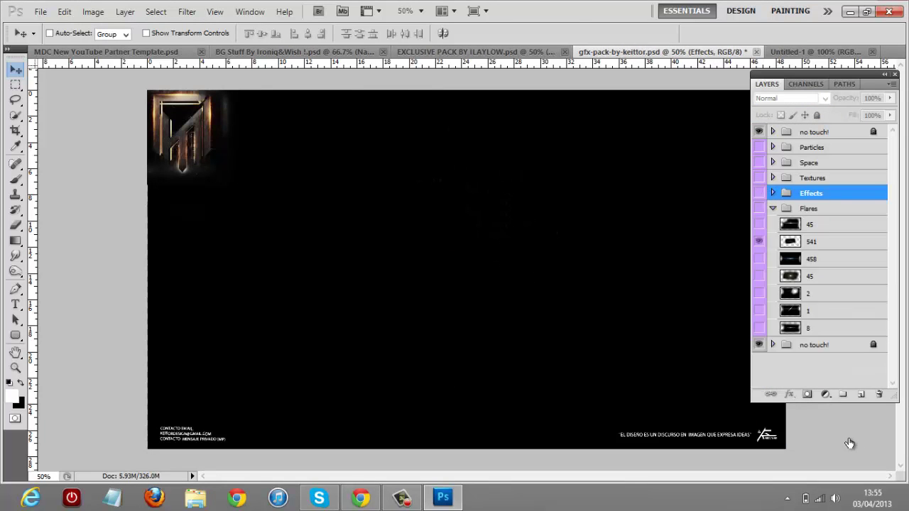
key("ctrl+alt+z")
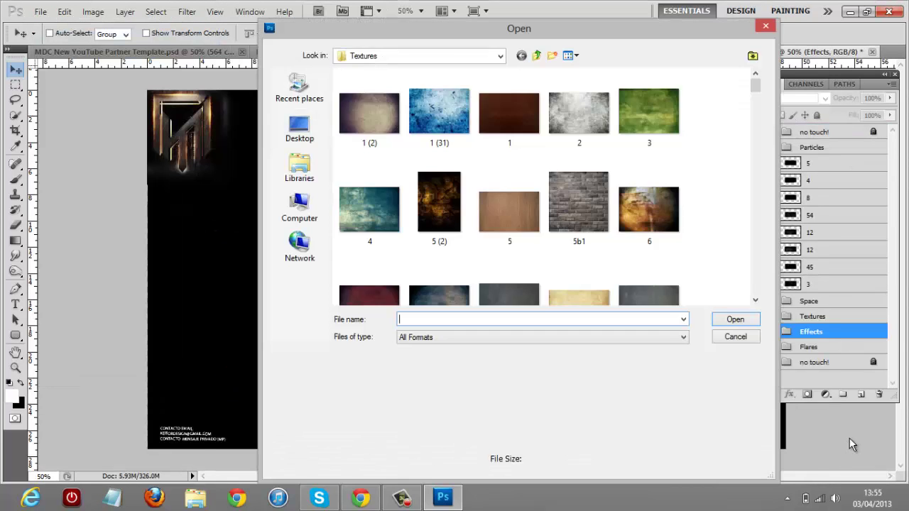
key("Return")
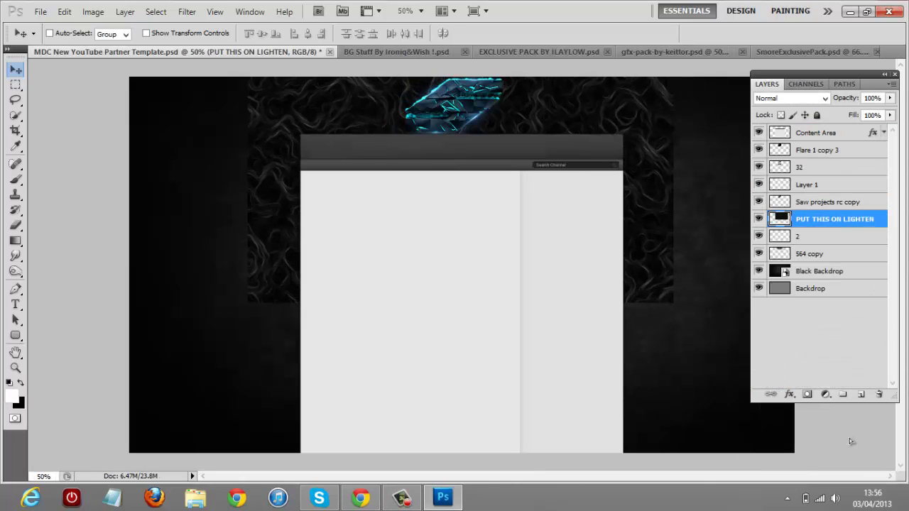
Step: Bring the mozaik texture from SmoreExclusivePack into the template, trying a 199 px eraser and Screen blending
type("199")
key("Return")
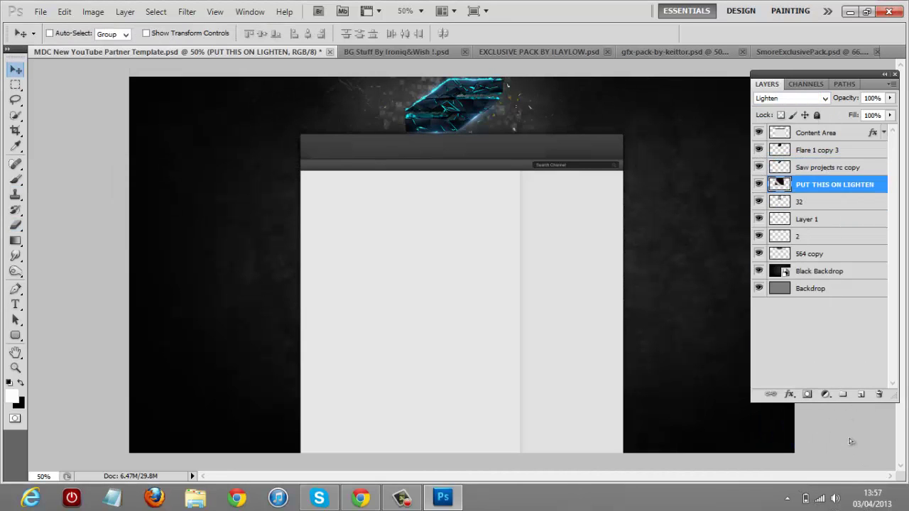
key("ctrl+z")
key("e")
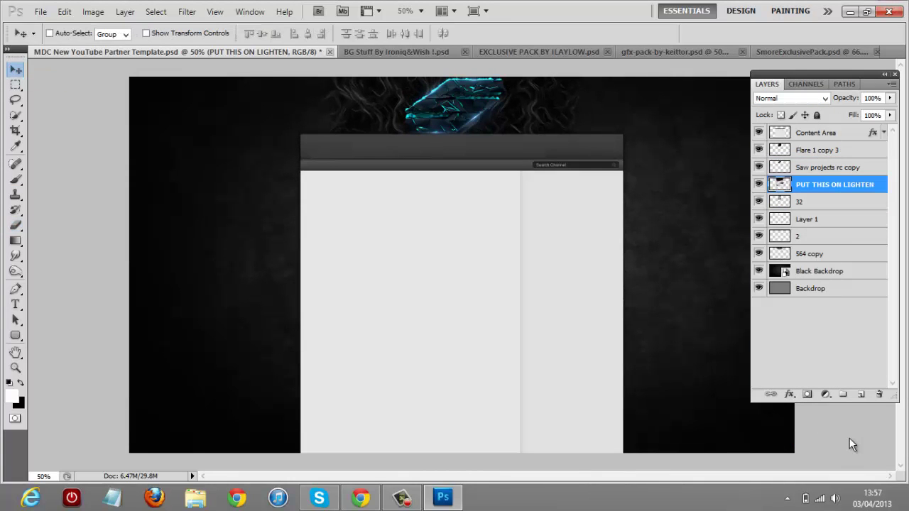
key("alt+shift+s")
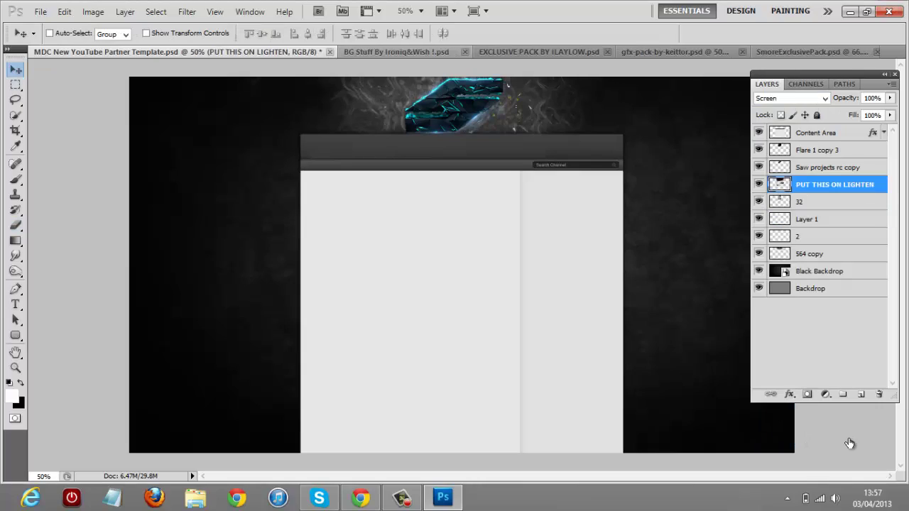
key("ctrl+shift+Tab")
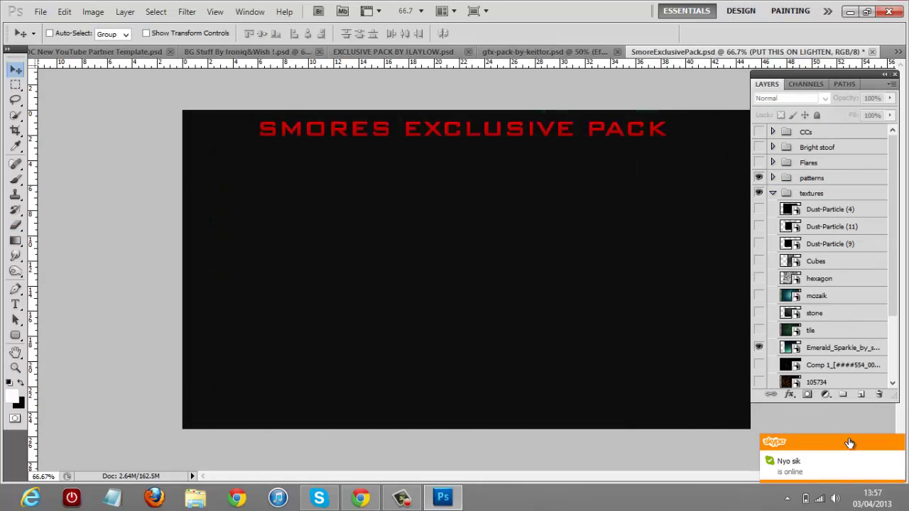
key("ctrl+Tab")
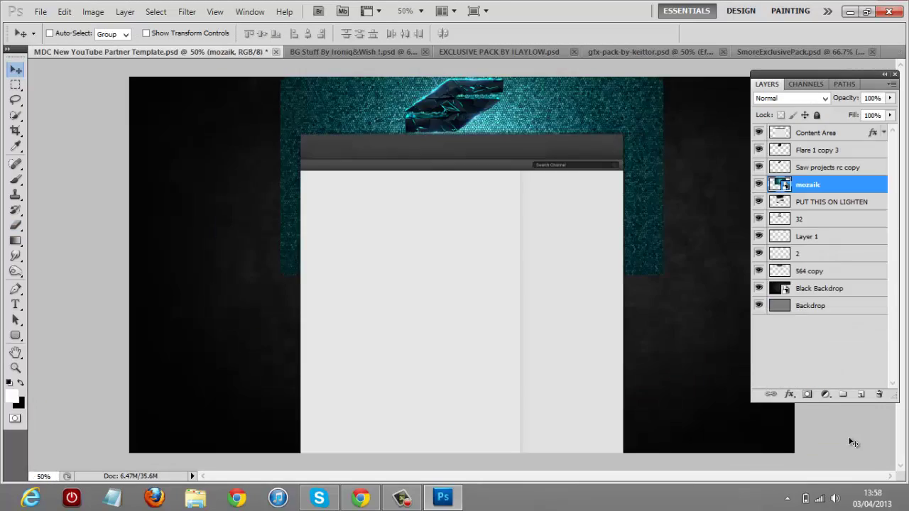
Step: Soften the mozaik texture's edges, blend it as Overlay at 61%, and place it below PUT THIS ON LIGHTEN
key("e")
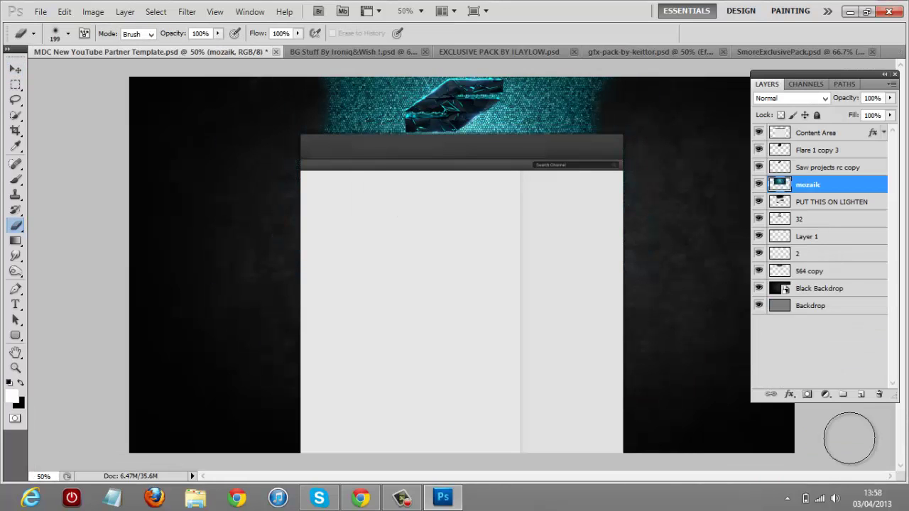
key("v")
key("ctrl+bracketright")
key("shift+alt+o")
key("4")
key("9")
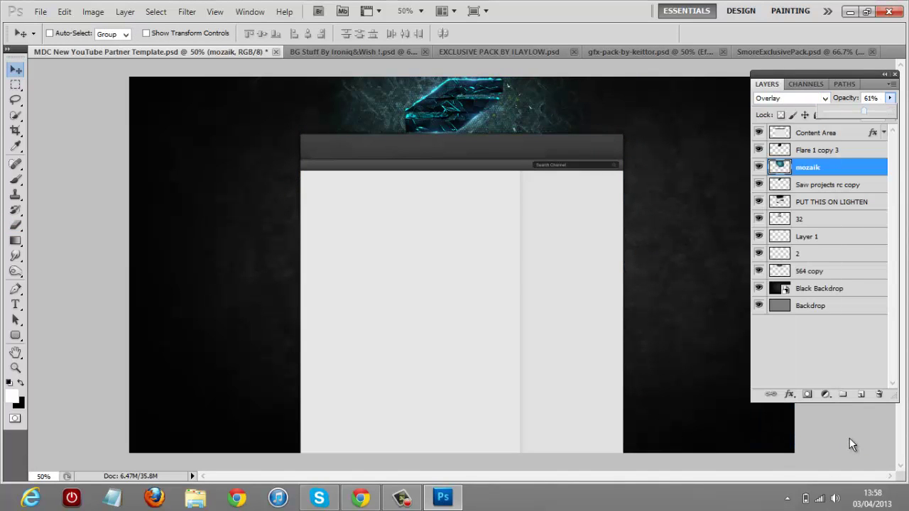
key("ctrl+bracketleft")
key("ctrl+bracketleft")
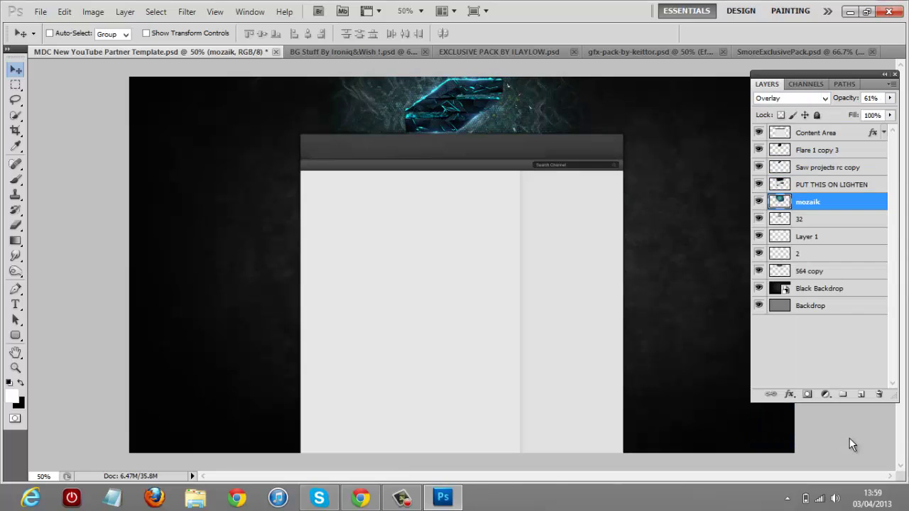
key("alt+Tab")
key("alt+Tab")
Step: Add a jaan text label at the header's upper left in Danube 12pt and show rulers
key("t")
left_click(246, 107)
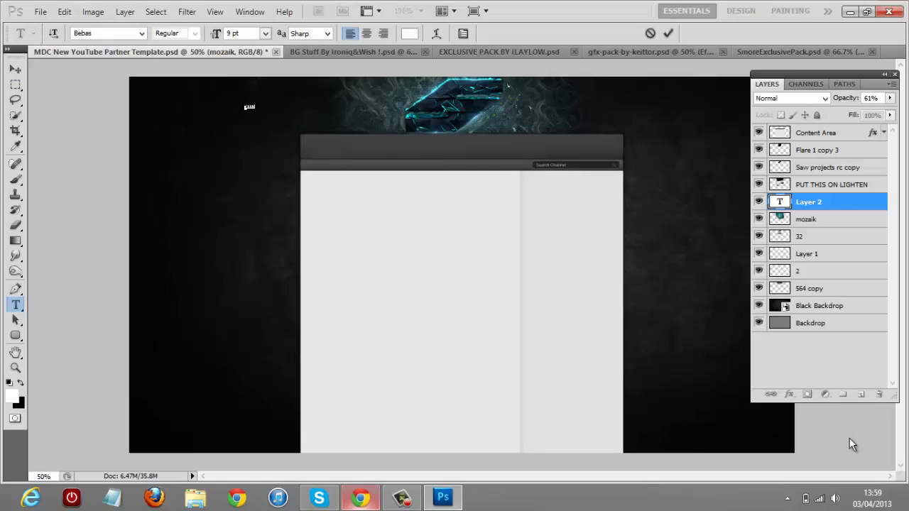
key("Down")
key("Down")
type("Eurostile LT Bold")
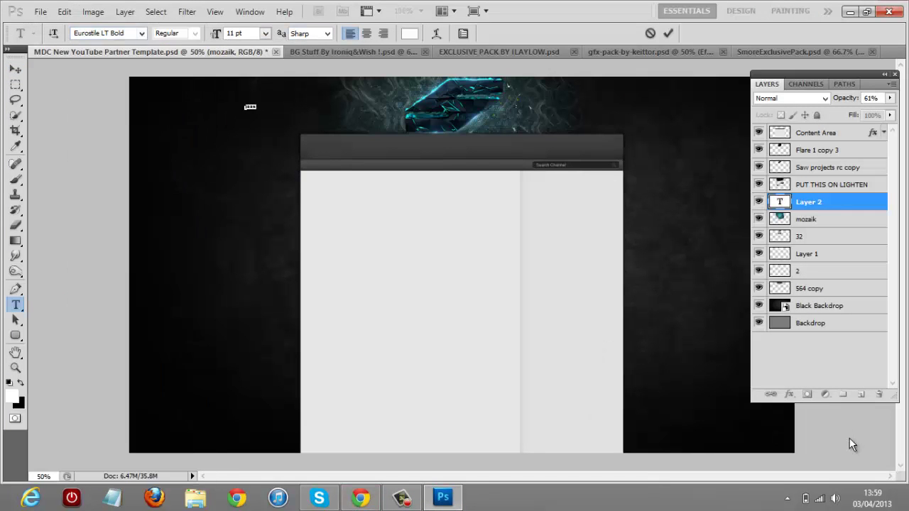
key("Down")
key("Down")
key("ctrl+Return")
key("v")
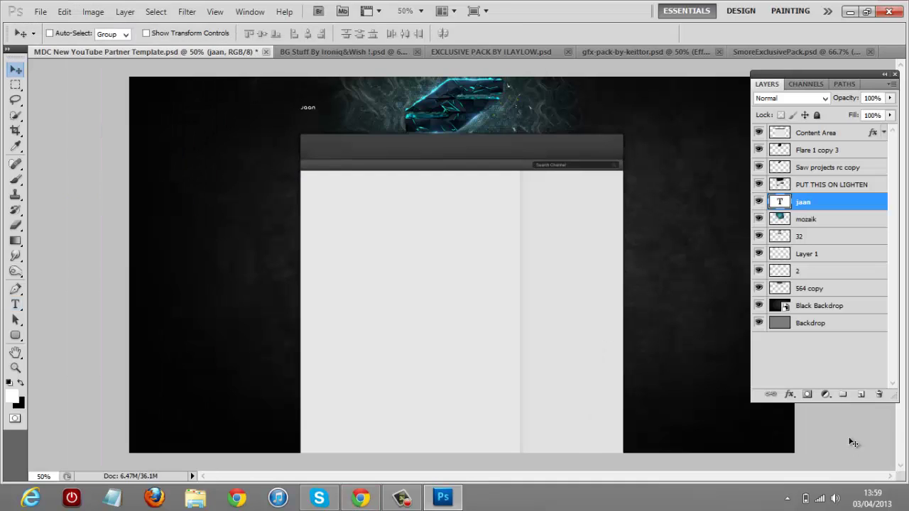
key("alt+Tab")
key("alt+Tab")
key("t")
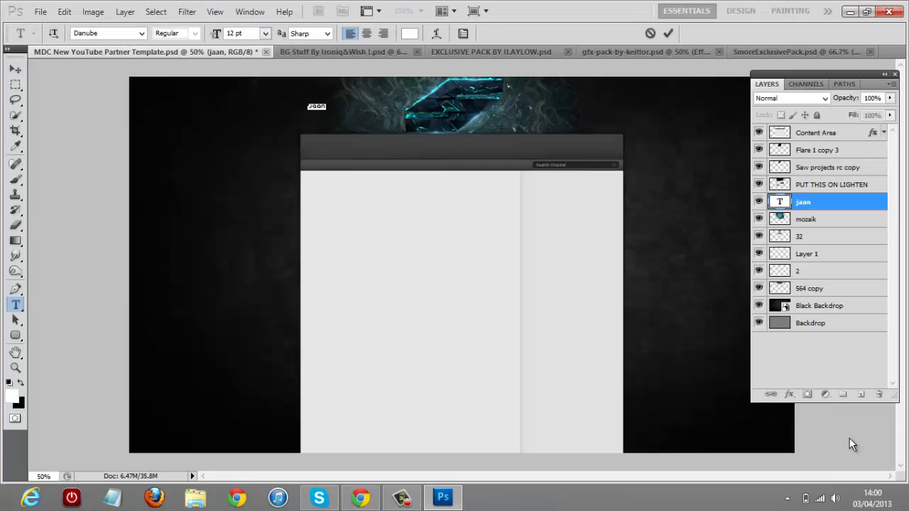
key("ctrl+Return")
key("v")
key("ctrl+r")
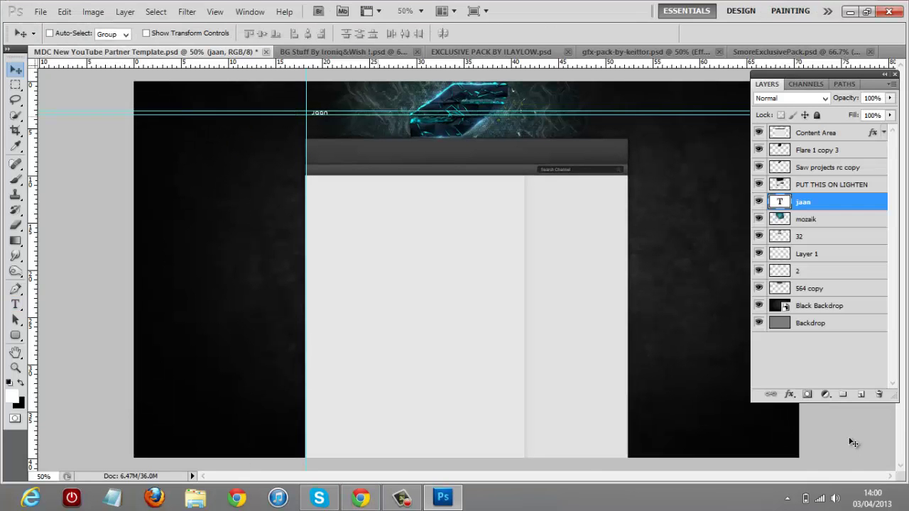
Step: Duplicate the jaan label into REEZO and saw labels along the header row
key("ctrl+j")
key("t")
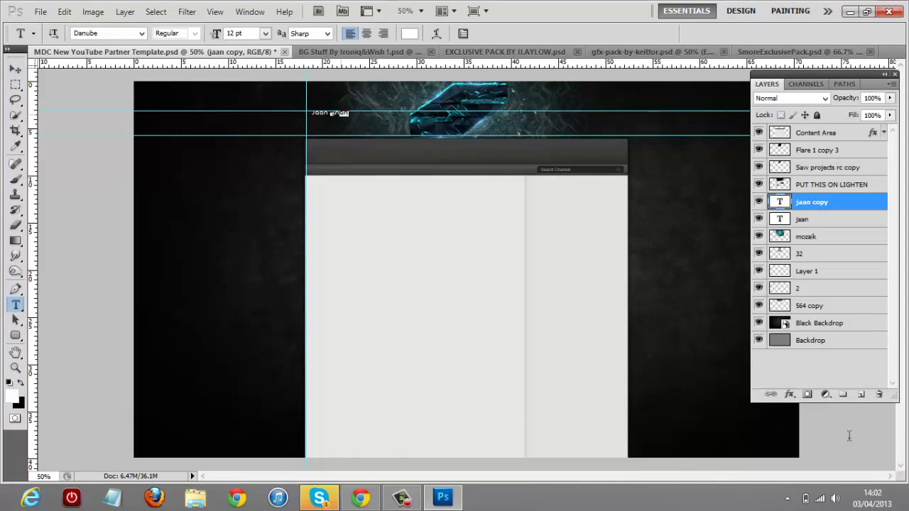
key("alt+Tab")
key("alt+Tab")
type("REEZO")
key("ctrl+Return")
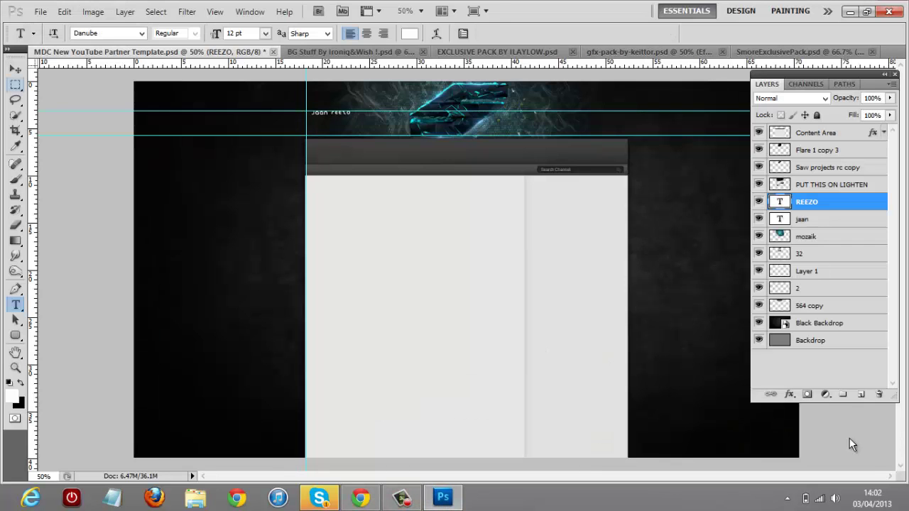
key("v")
key("ctrl+j")
key("shift+Right")
key("shift+Right")
key("shift+Right")
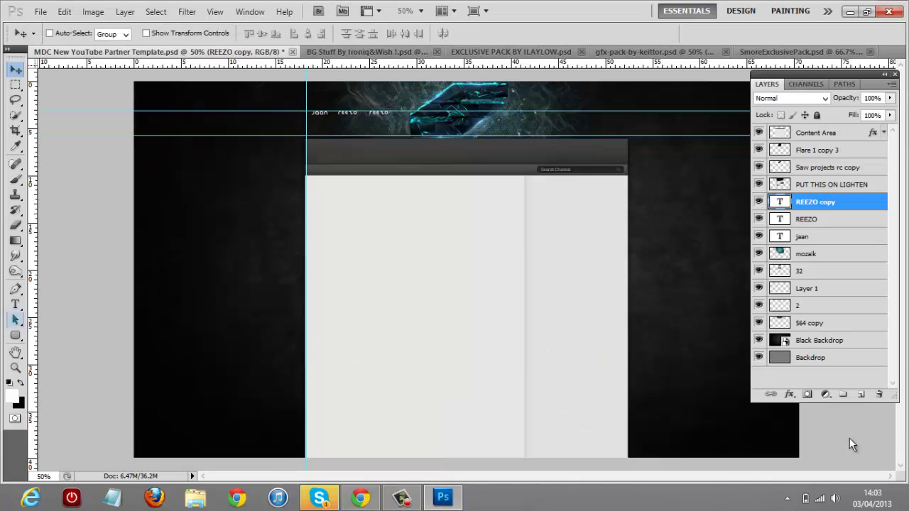
key("t")
key("Return")
type("saw")
key("ctrl+Return")
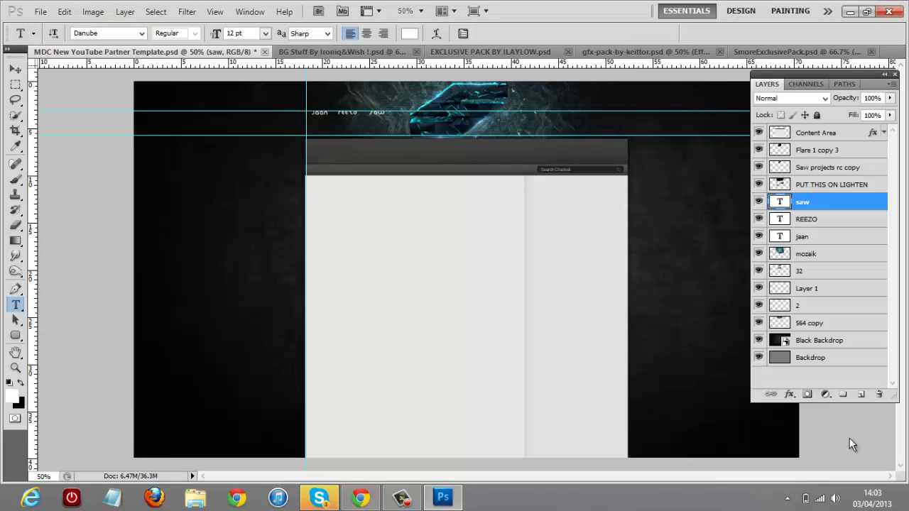
Step: Add BEGOZ and jnezy labels as further copies to the right of the logo
key("j")
key("v")
key("ctrl+j")
key("t")
key("Return")
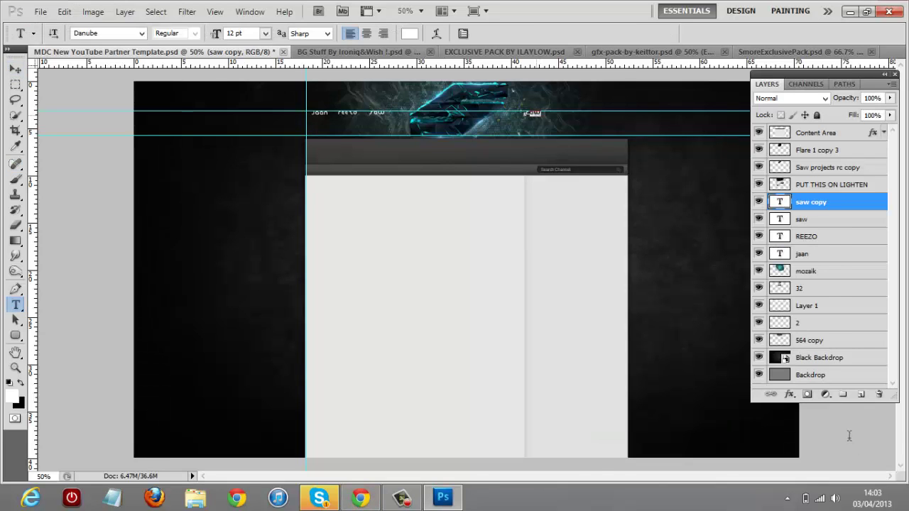
type("BEGOZ")
key("ctrl+Return")
key("ctrl+j")
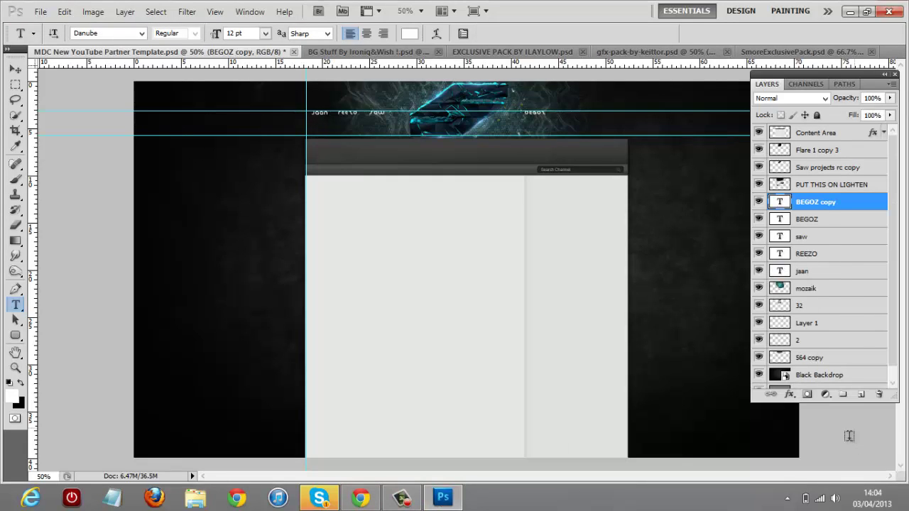
key("v")
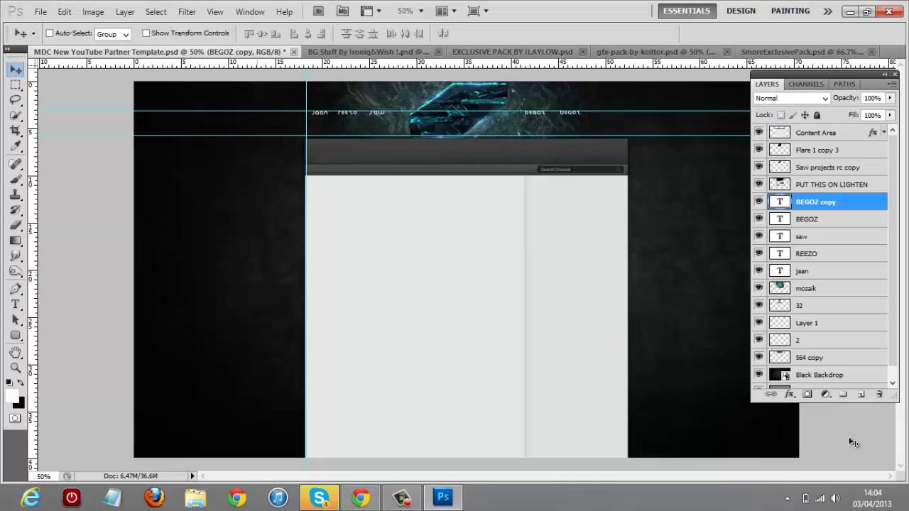
key("t")
key("Return")
type("jnezy")
key("ctrl+Return")
Step: Finish the row with a TWITTER label, nudged one pixel left into place
key("ctrl+j")
key("v")
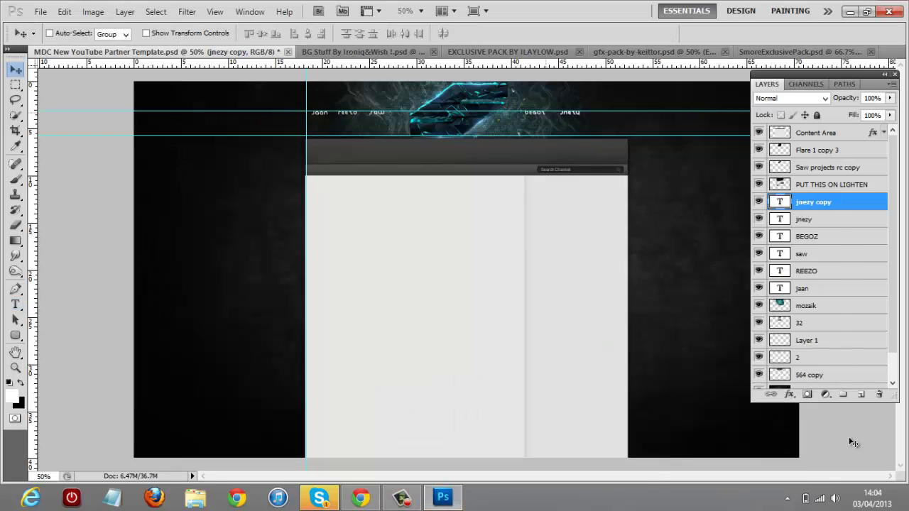
key("t")
key("Return")
type("TWITTER")
key("ctrl+Return")
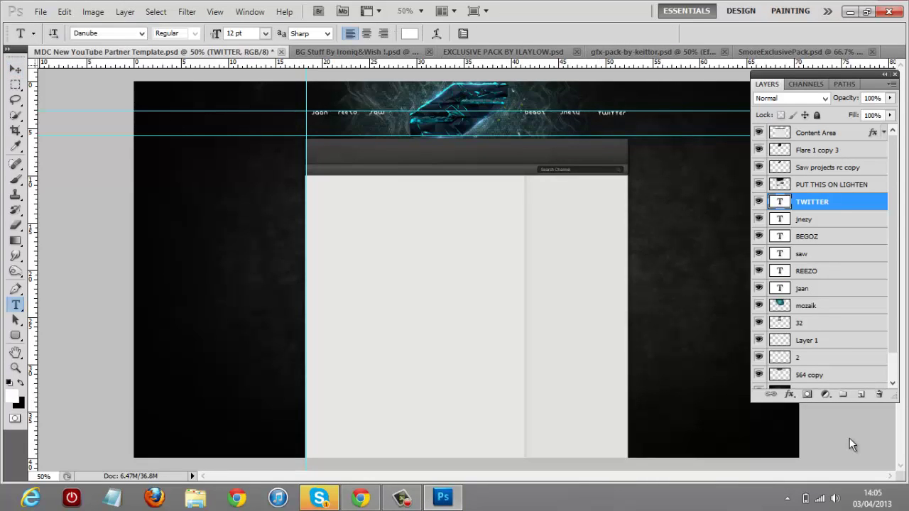
key("v")
left_click(845, 437)
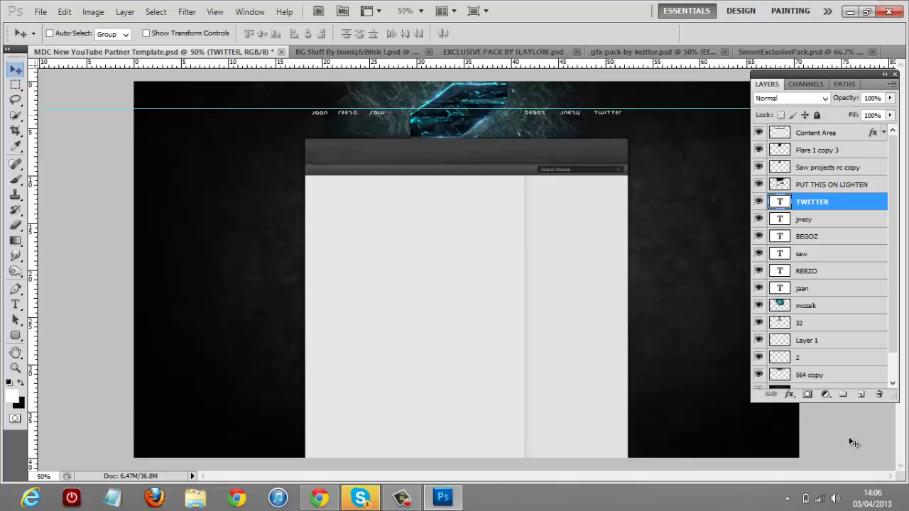
key("Left")
Step: Bring the Custom CC group into the template just below Content Area at 52% opacity
key("ctrl+shift+Tab")
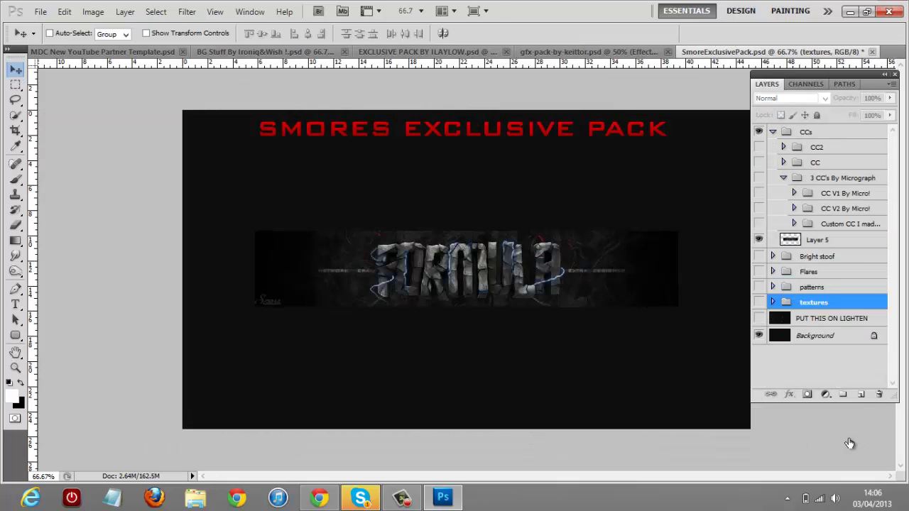
key("ctrl+Tab")
key("ctrl+bracketright")
key("ctrl+bracketright")
key("ctrl+bracketright")
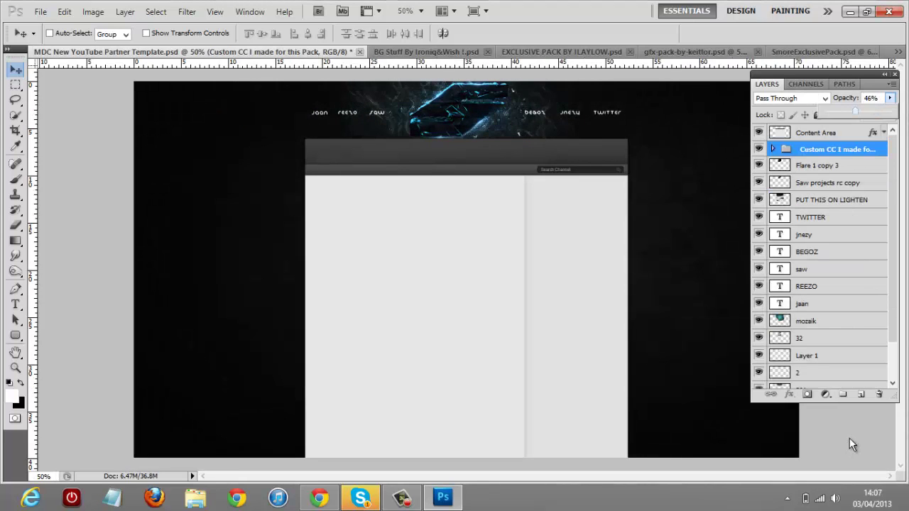
key("5")
key("2")
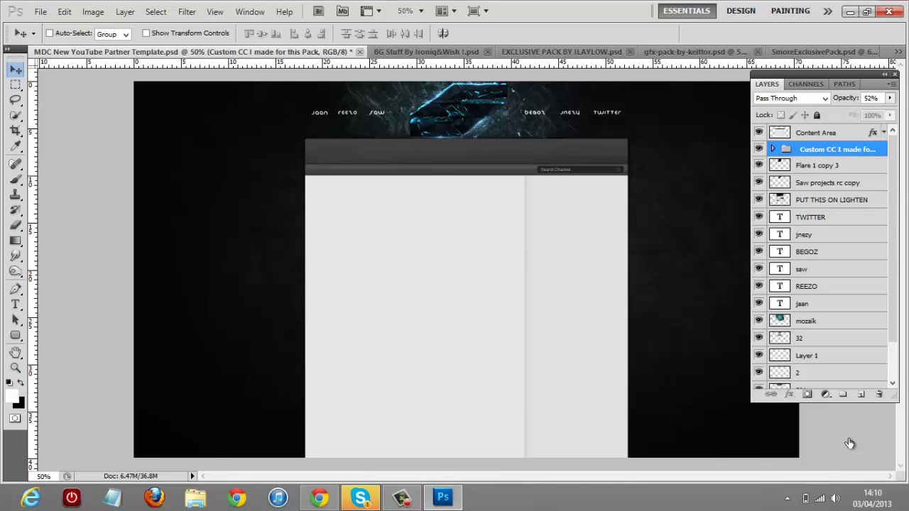
Step: Step through the edit history to remove extra TWITTER copies, then edit the copy under the logo
key("ctrl+alt+z")
key("ctrl+alt+z")
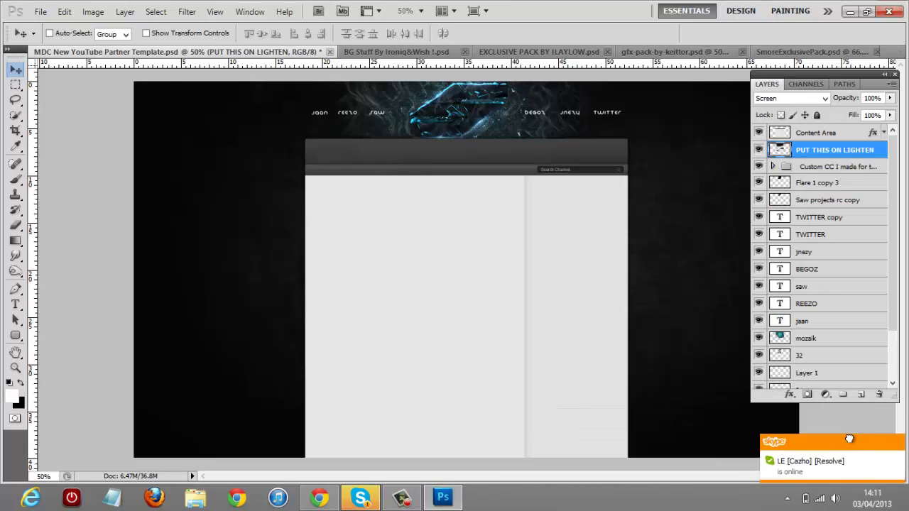
key("ctrl+alt+z")
key("ctrl+alt+z")
key("ctrl+alt+z")
key("ctrl+alt+z")
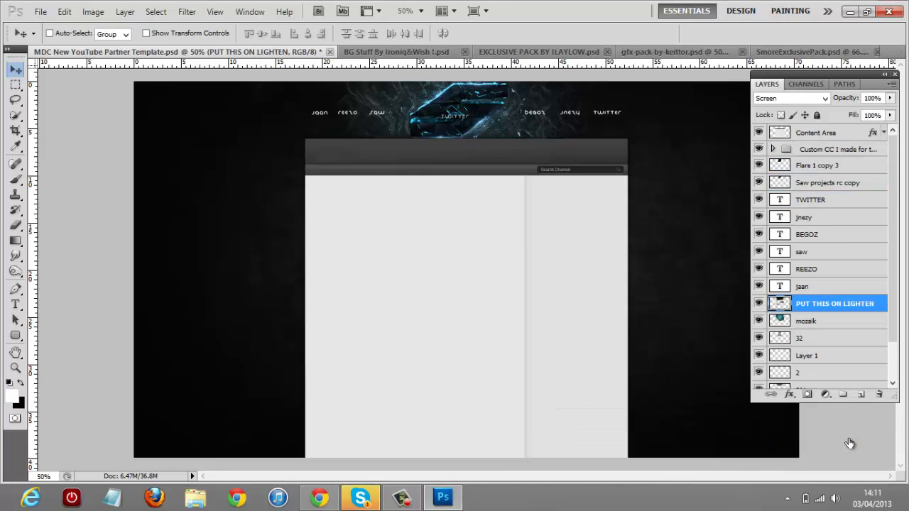
key("ctrl+shift+z")
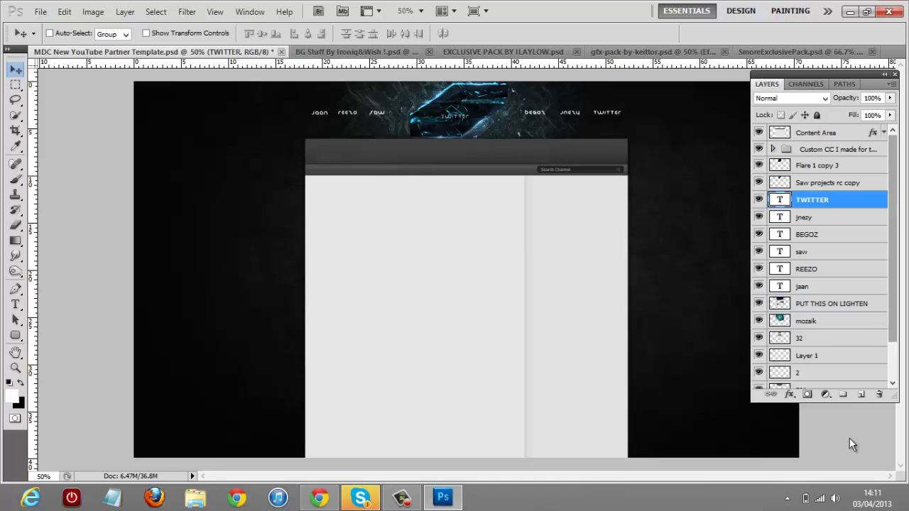
key("ctrl+shift+z")
key("ctrl+shift+z")
key("ctrl+shift+z")
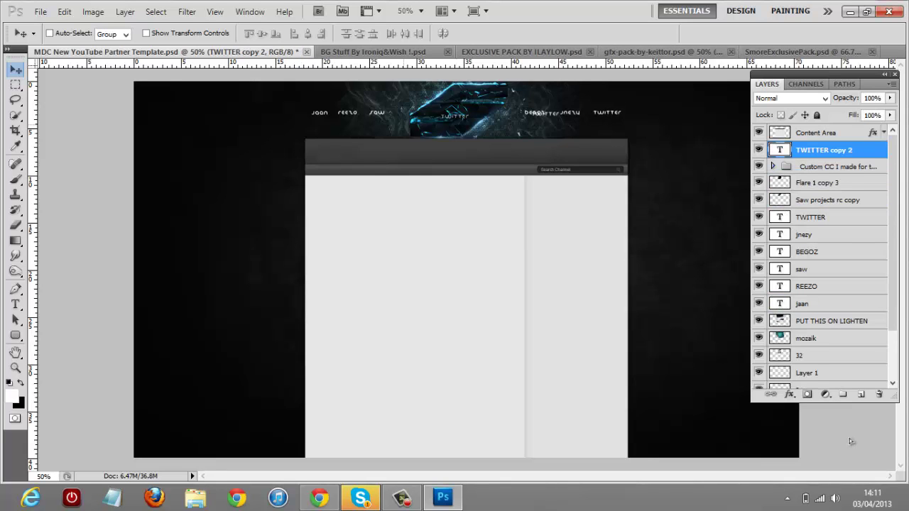
key("ctrl+alt+z")
key("ctrl+alt+z")
key("ctrl+shift+z")
key("ctrl+shift+z")
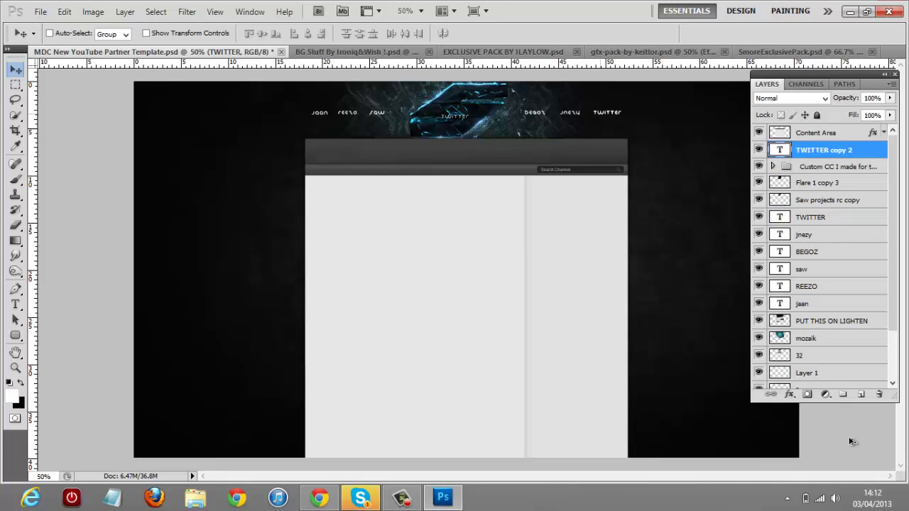
key("ctrl+alt+z")
key("ctrl+alt+z")
key("ctrl+alt+z")
key("ctrl+alt+z")
key("t")
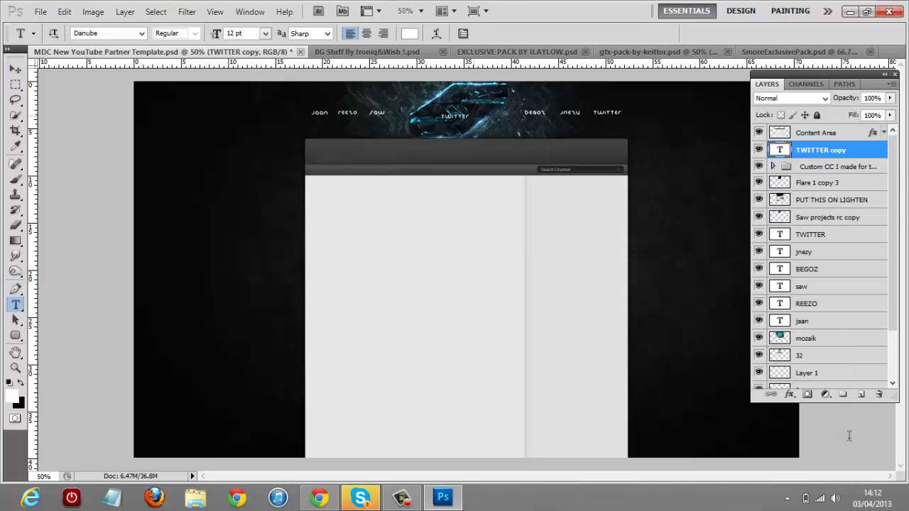